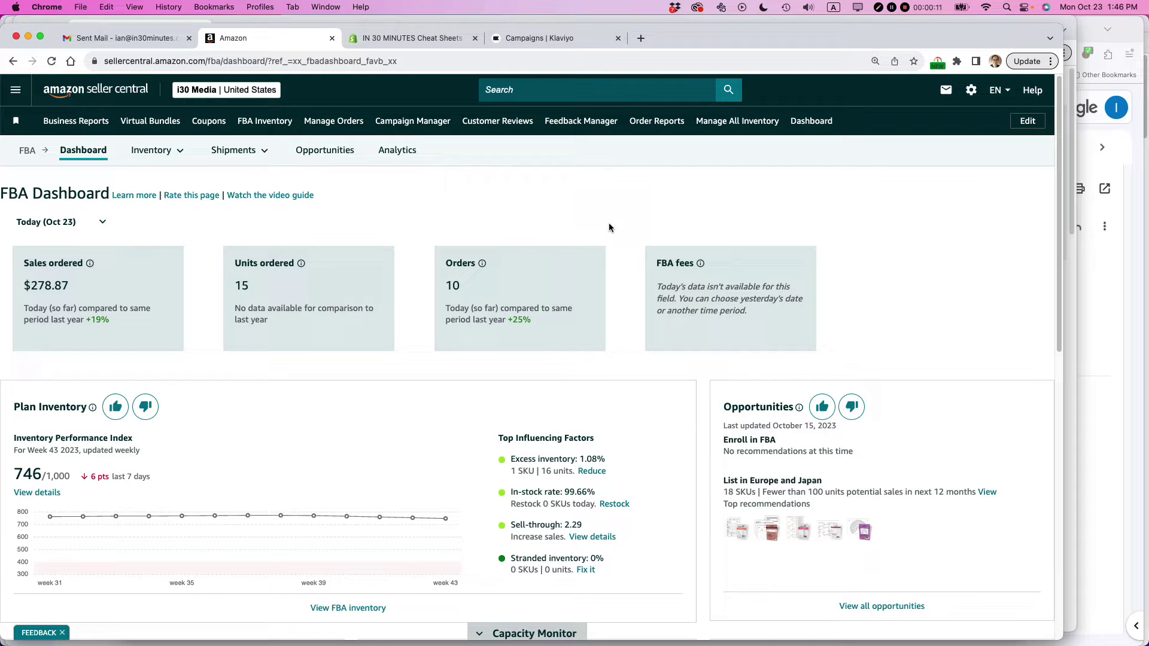
- Open the Inventory dropdown in the FBA navigation bar
left_click(177, 151)
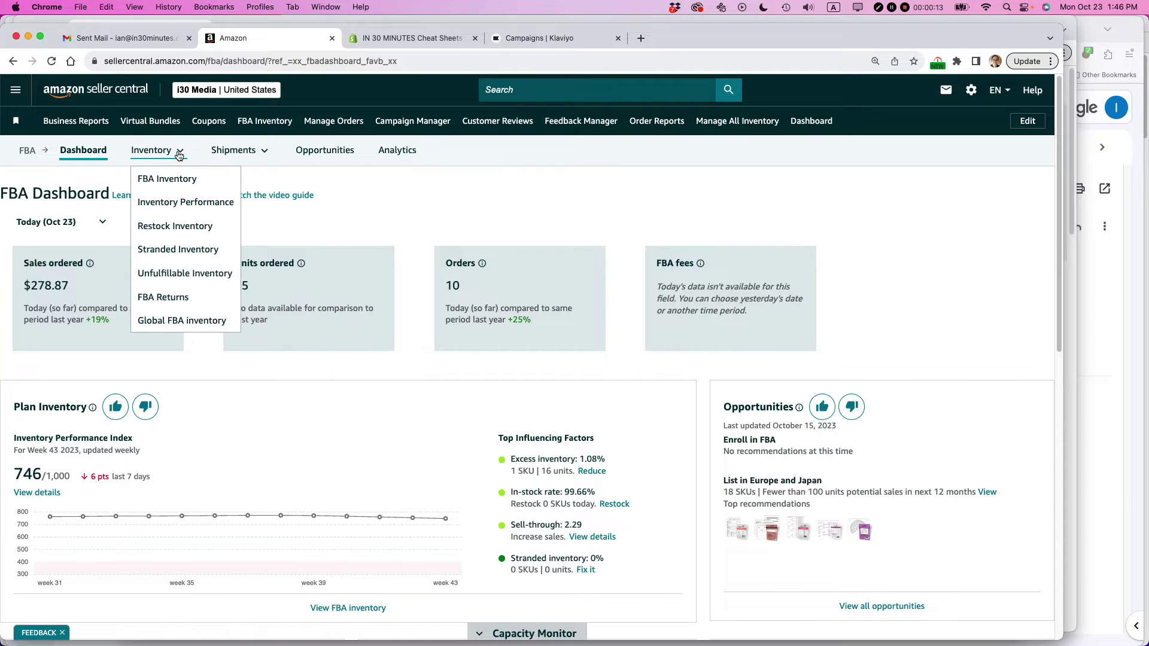
- Go to Restock Inventory, dismiss the capacity notice, and start sending SKU 201122
left_click(175, 228)
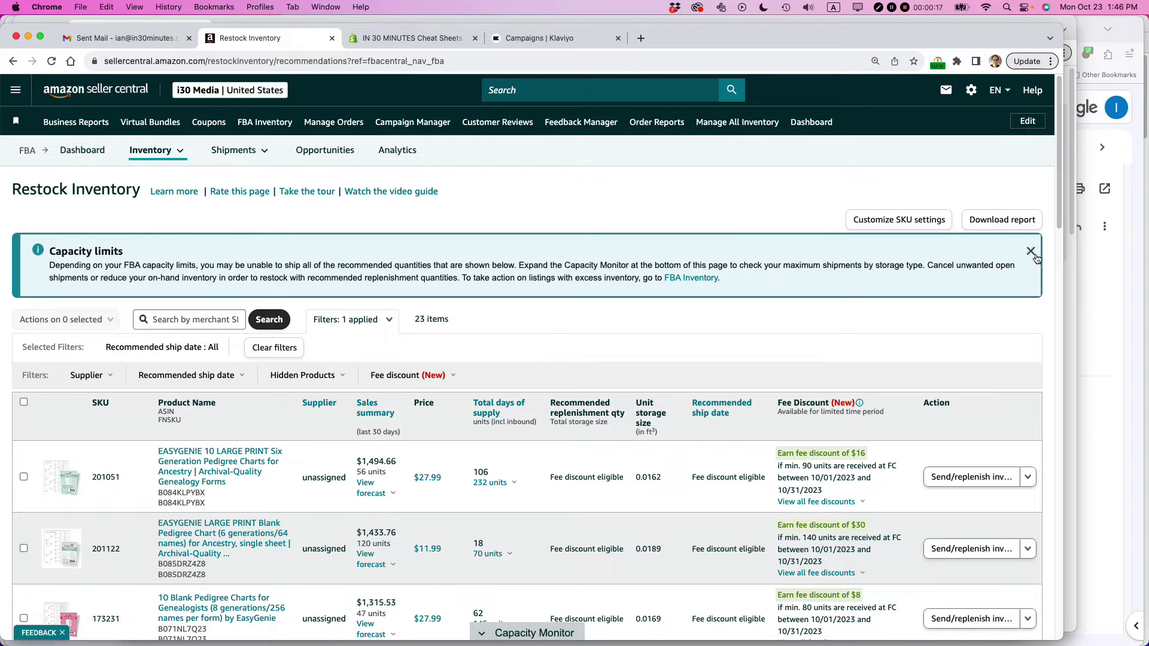
left_click(1031, 254)
scroll(648, 272, "down", 5)
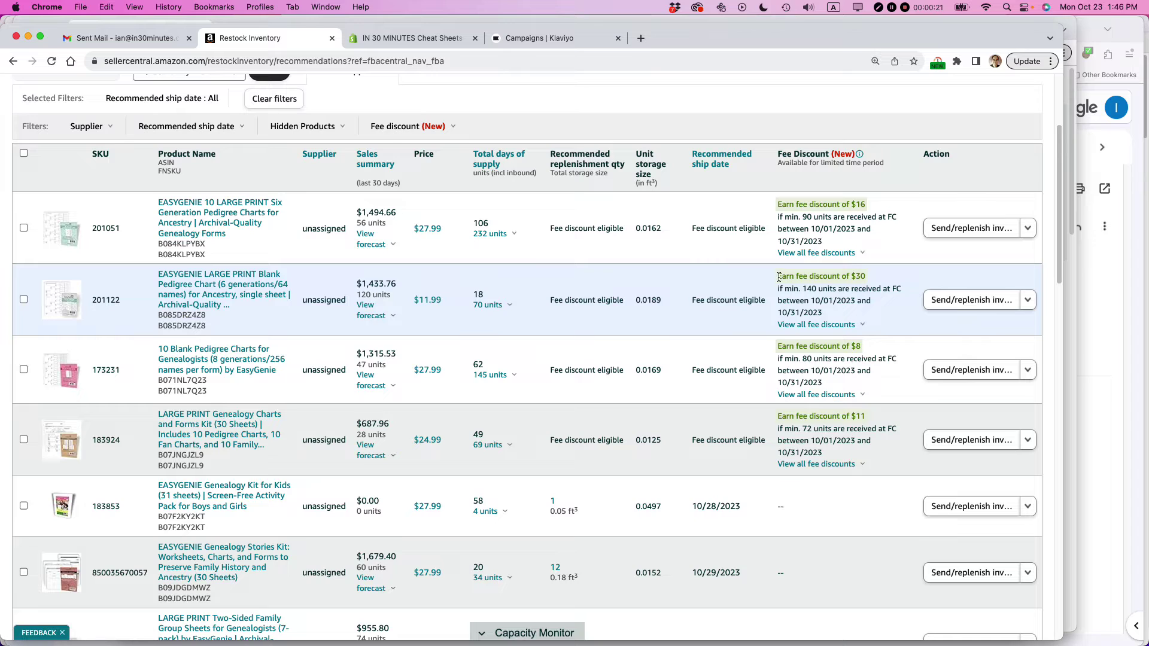
left_click_drag(778, 277, 868, 279)
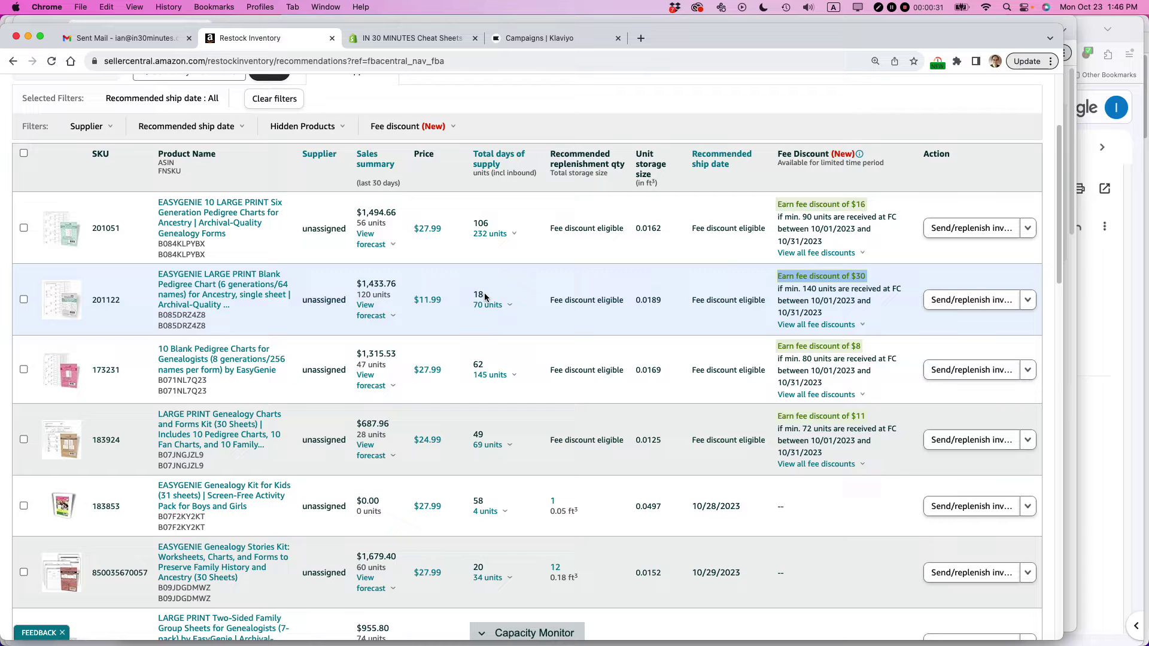
left_click(997, 307)
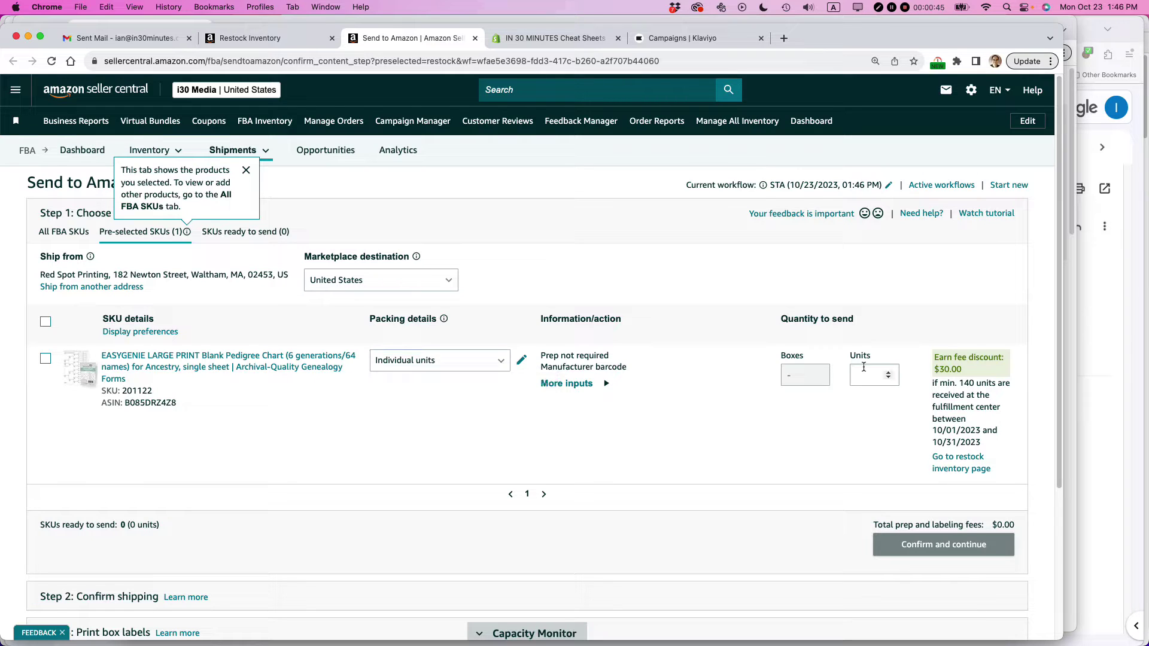
- Enter 172 units for the 201122 pedigree chart and mark them ready to pack
left_click(863, 374)
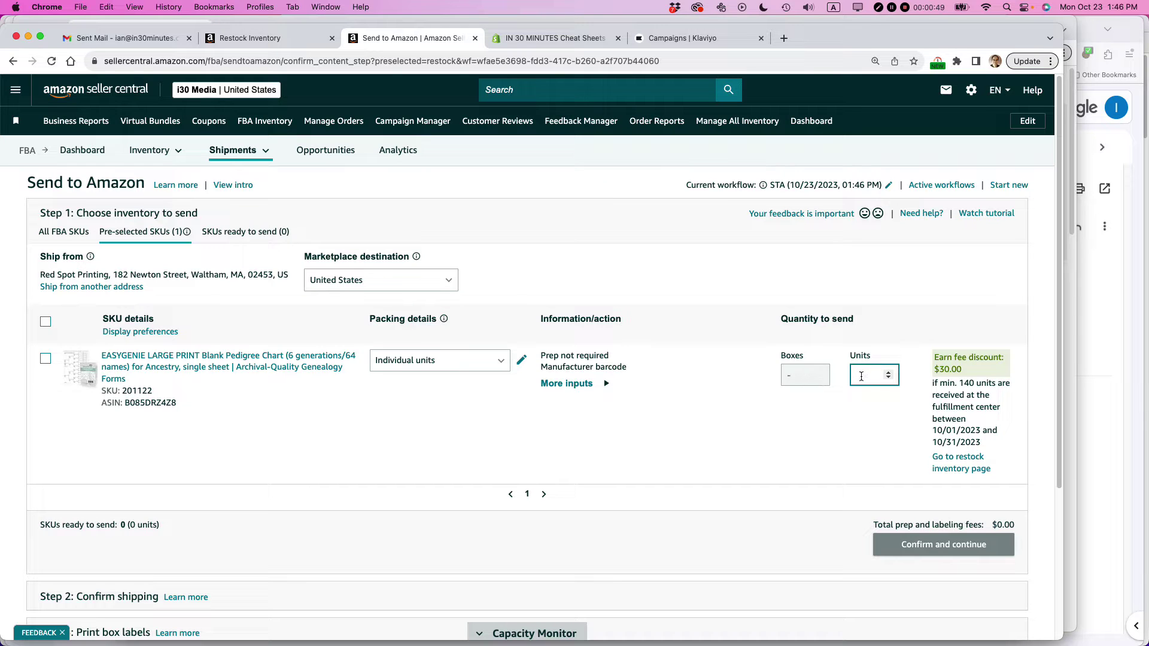
type("172")
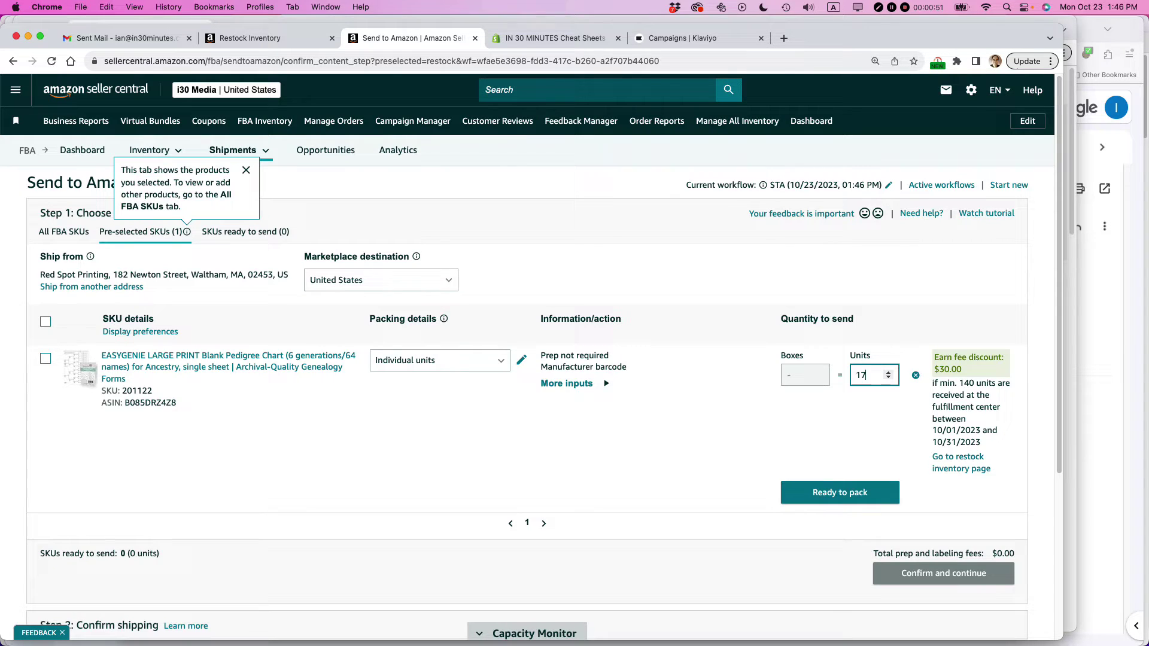
left_click(838, 495)
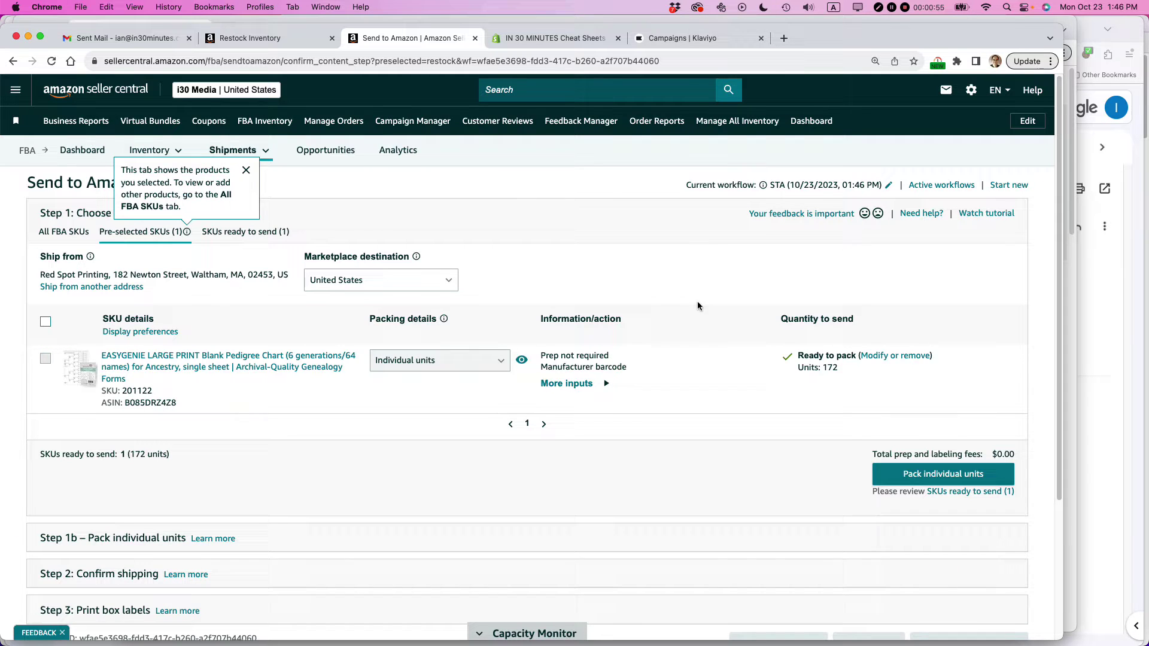
left_click(246, 169)
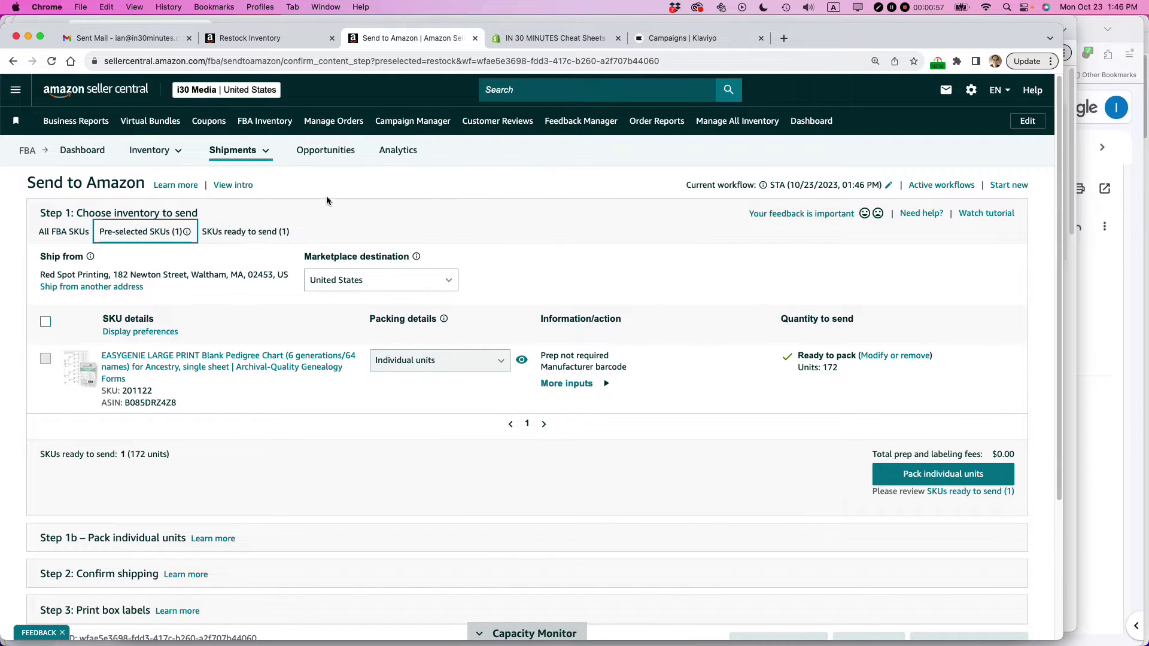
scroll(500, 254, "down", 3)
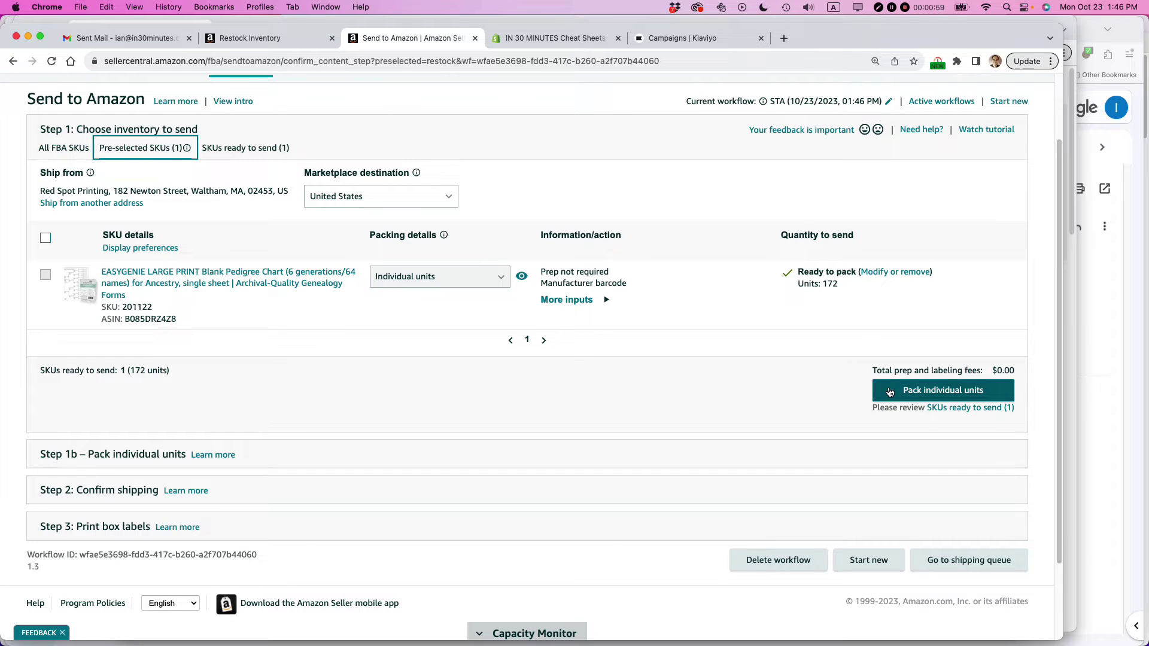
- Continue to packing individual units and choose 'Multiple boxes will be needed'
left_click(935, 391)
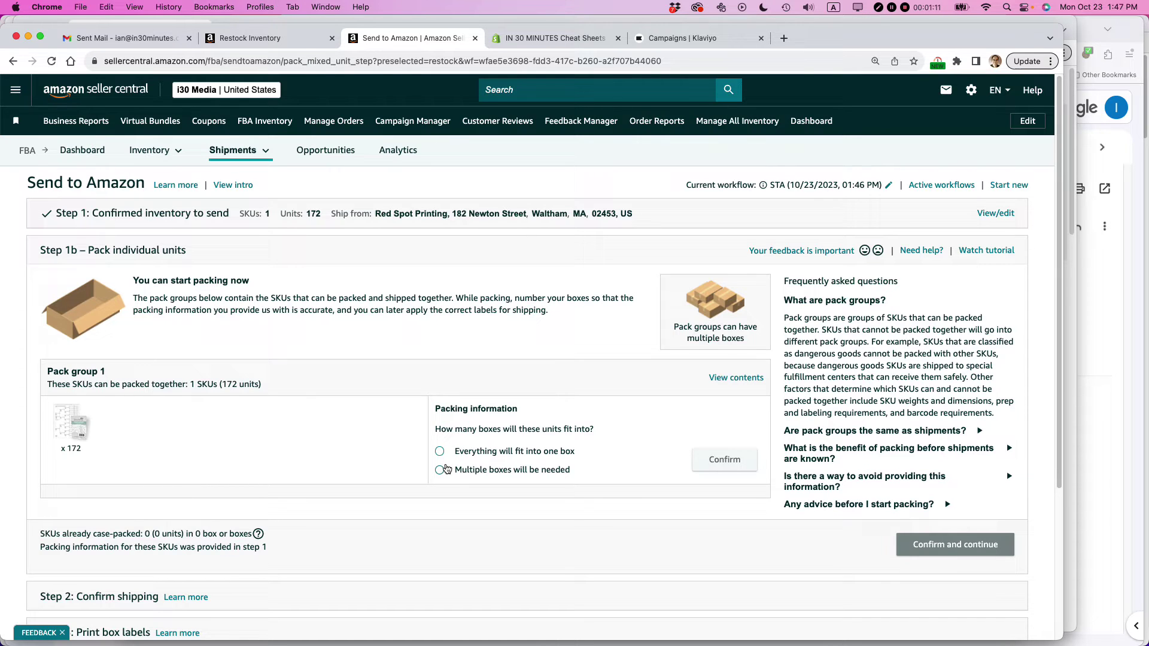
left_click_drag(435, 410, 527, 411)
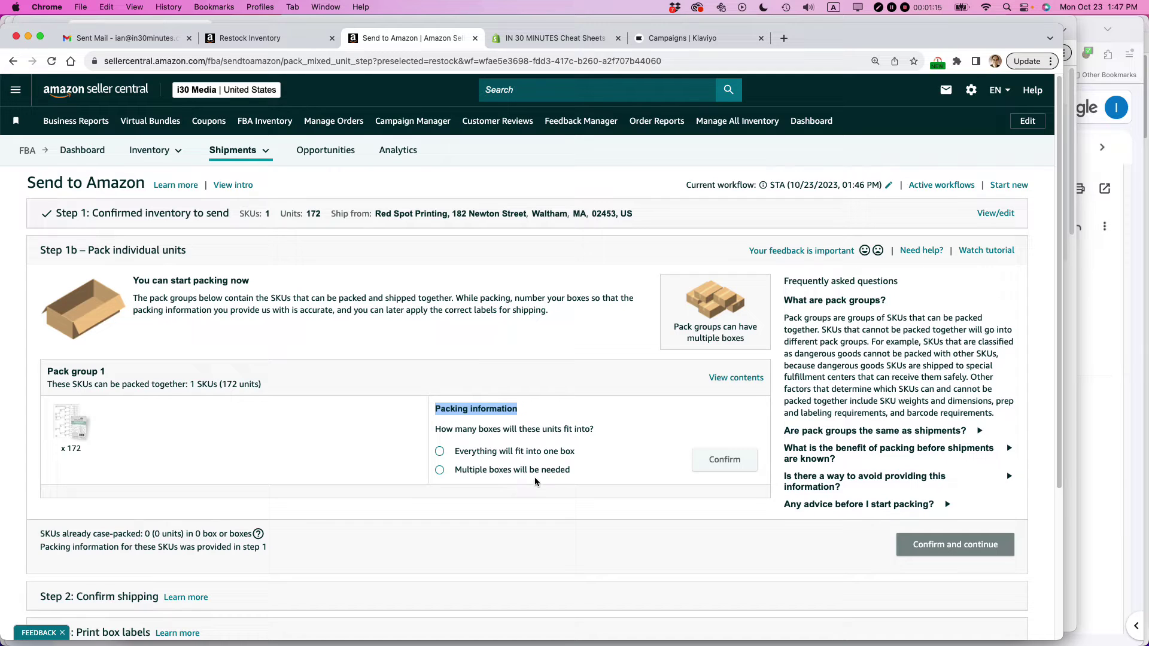
left_click(441, 471)
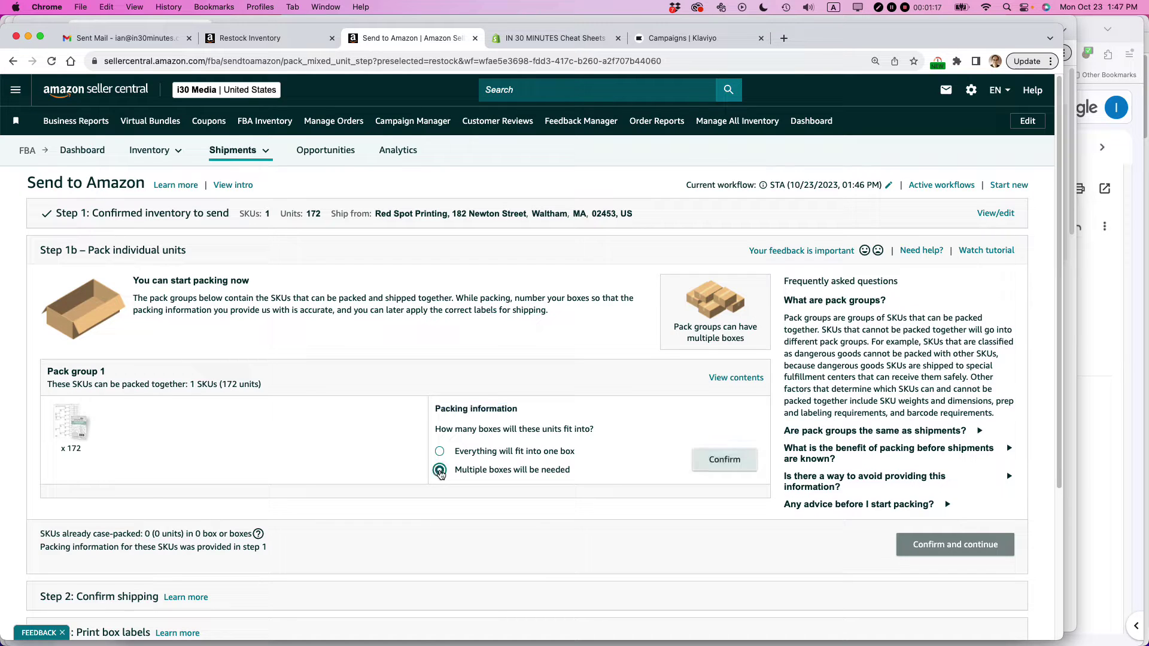
- Confirm multiple boxes, keep web-form entry, set 2 boxes and open the web form
left_click(699, 473)
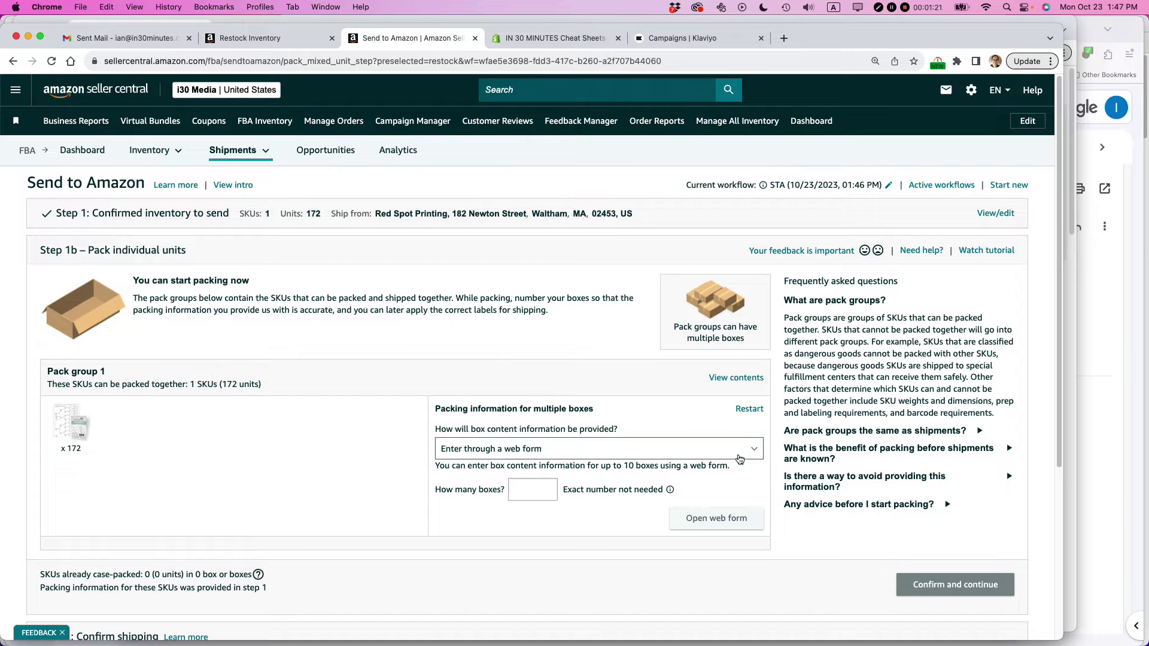
left_click(753, 453)
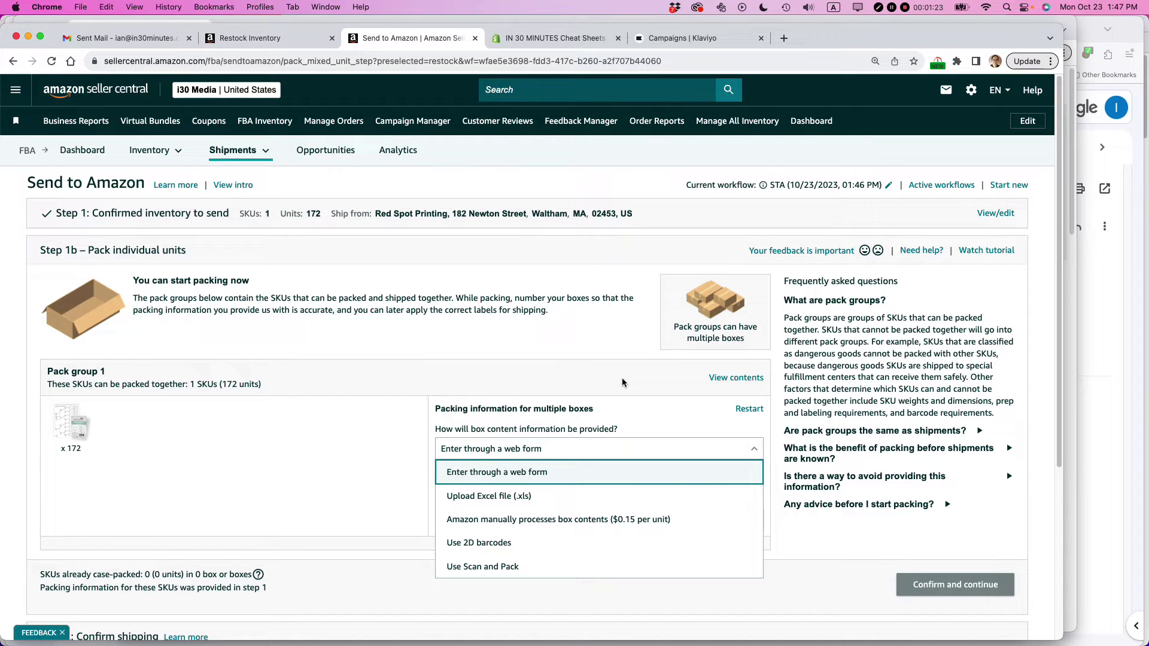
left_click(567, 363)
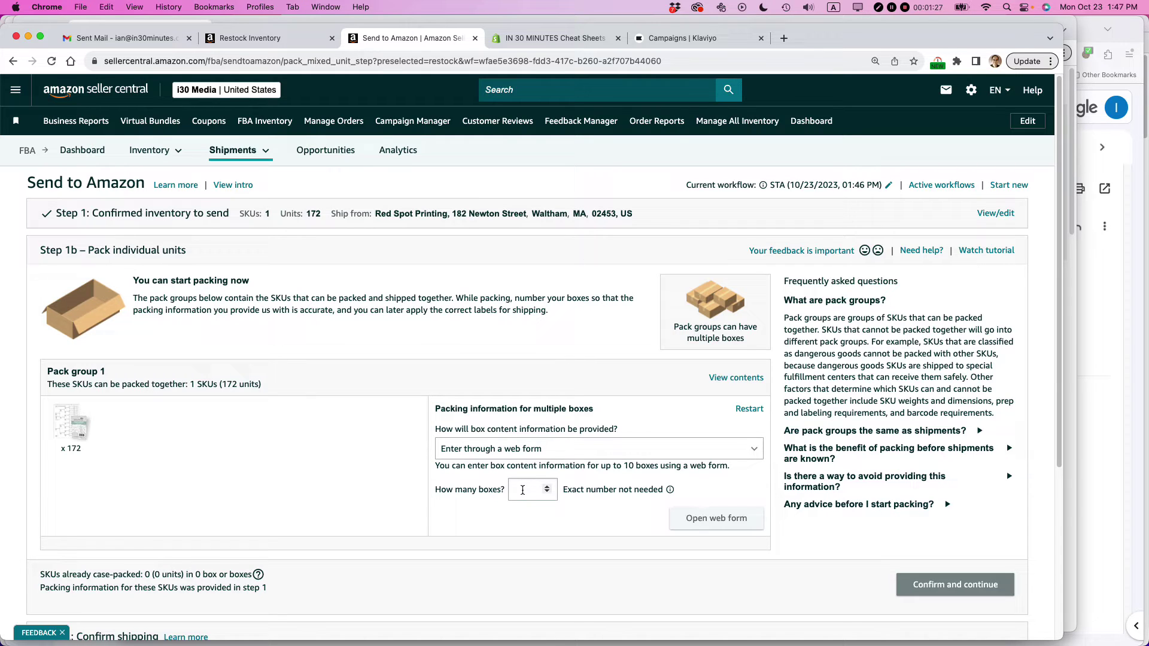
left_click(523, 491)
type("2")
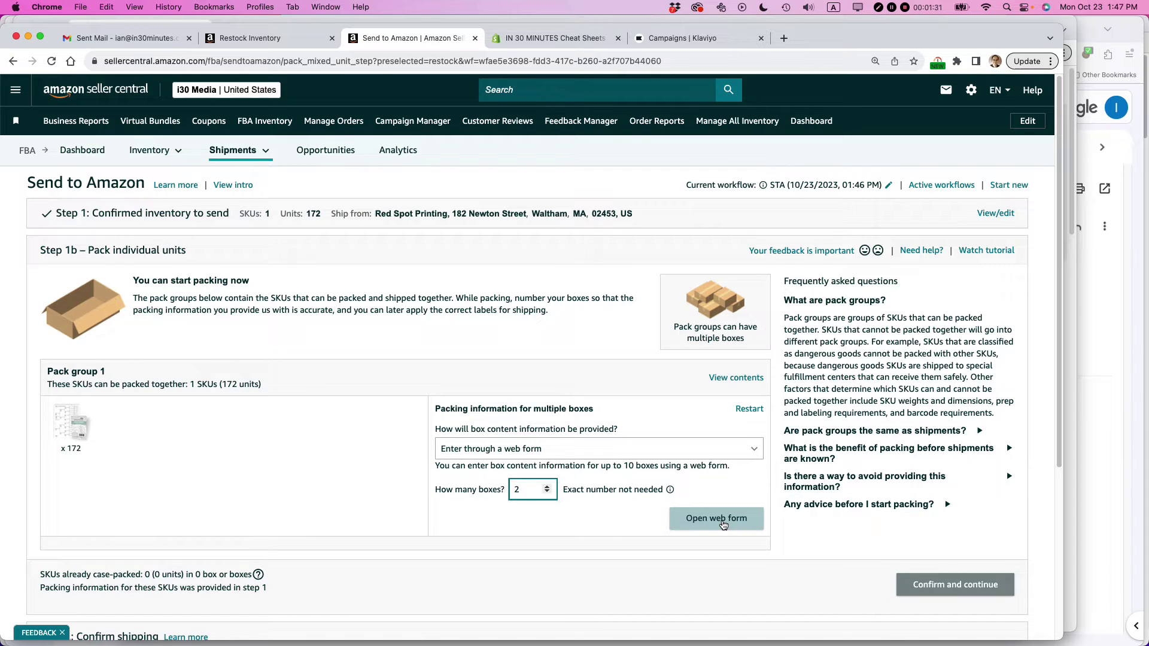
left_click(721, 521)
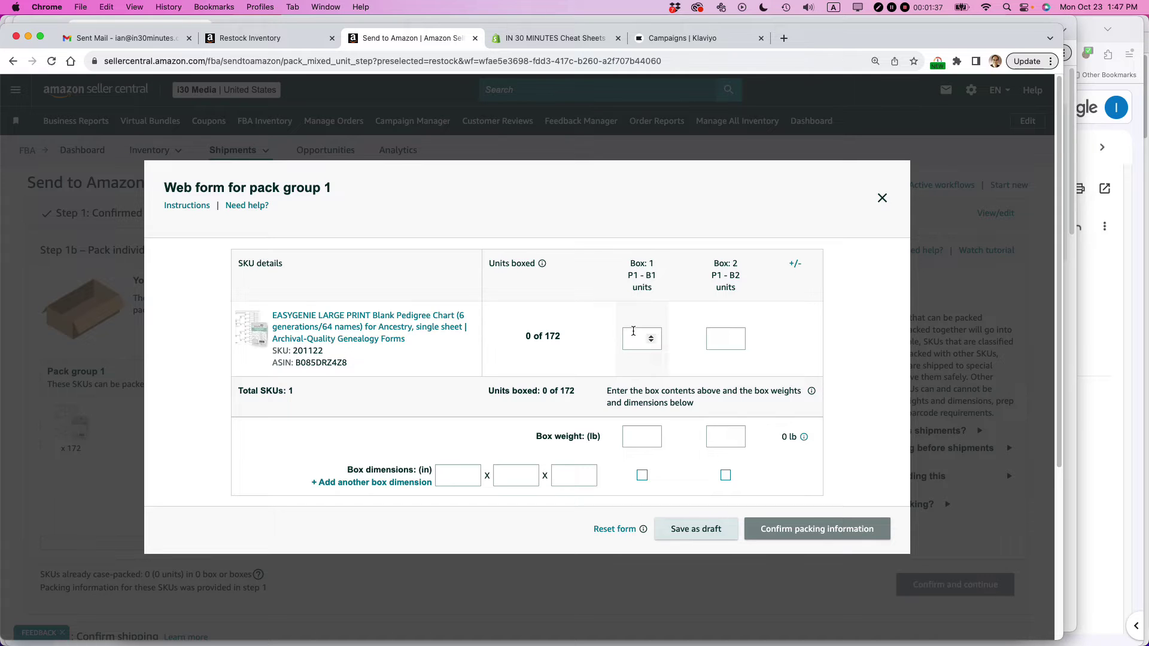
- Fill Box 1 with 86 units, 25 lb weight and 14×10×10 inch dimensions
left_click(634, 336)
type("86")
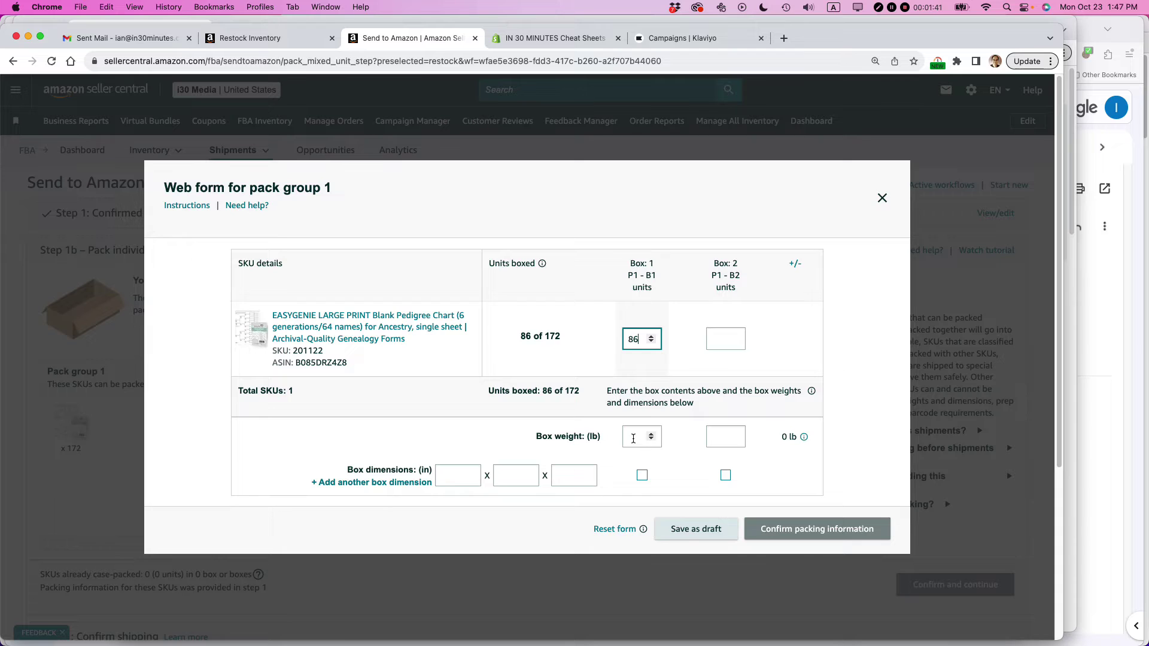
left_click(633, 439)
type("25")
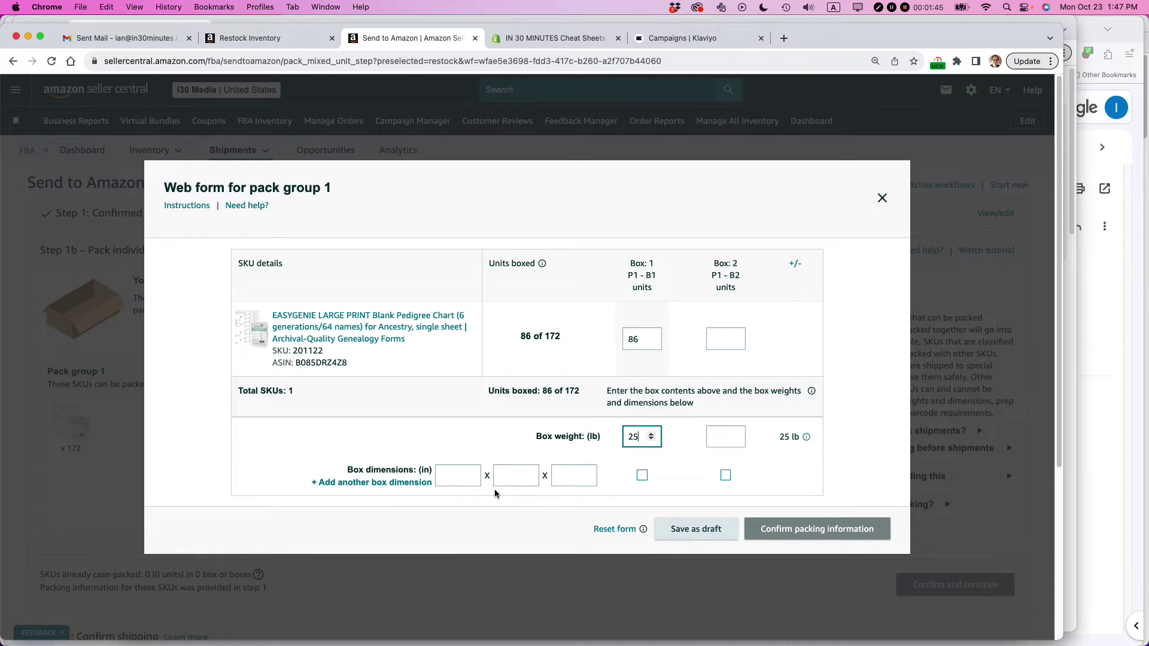
left_click(450, 478)
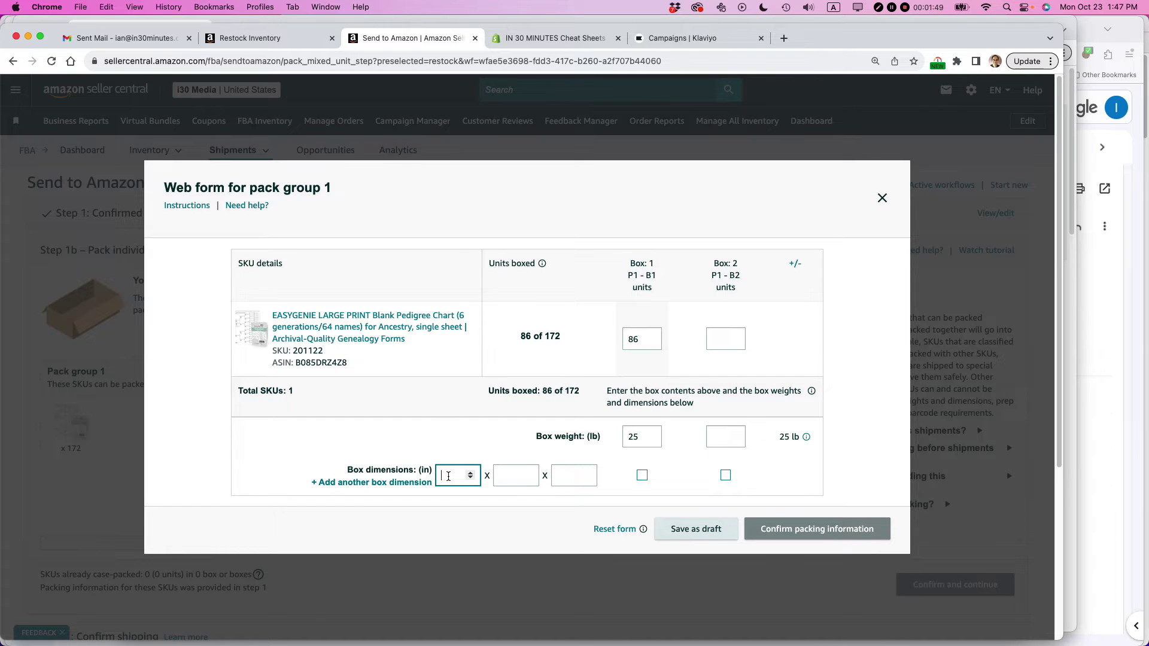
type("14")
left_click(501, 476)
type("10")
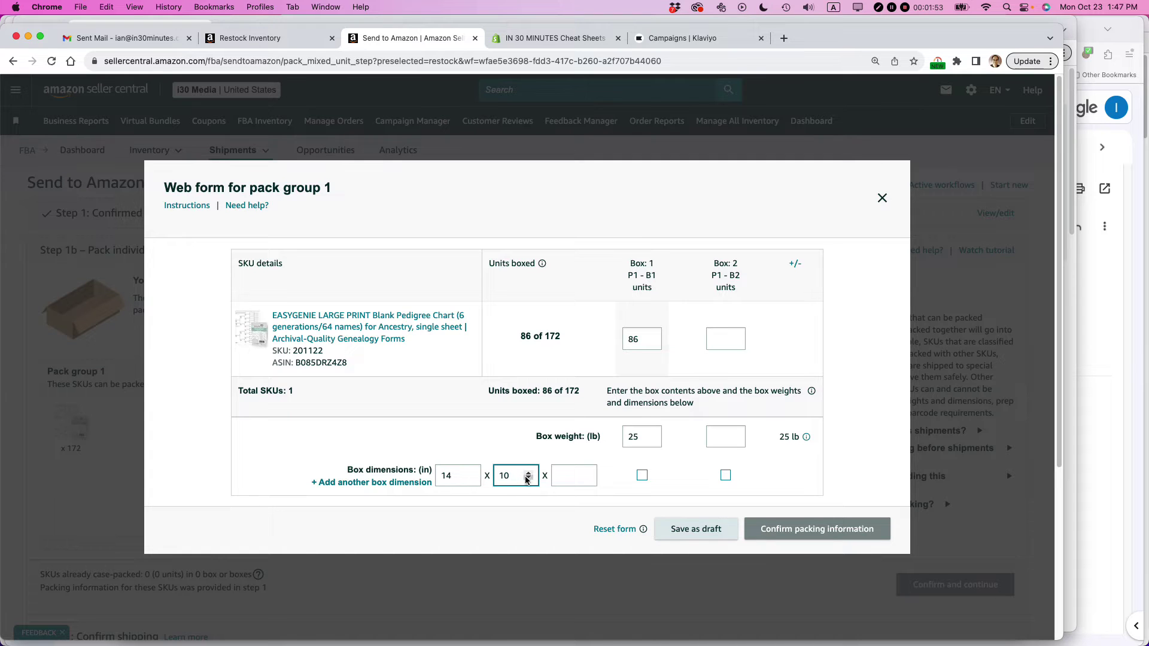
left_click(557, 477)
type("10")
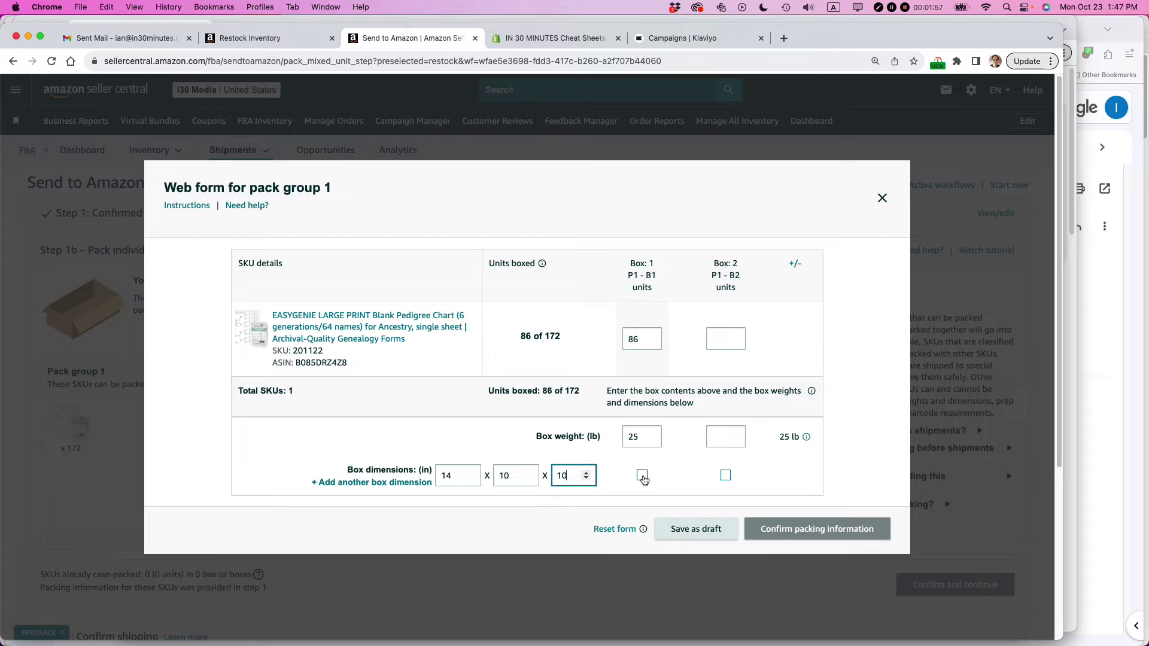
left_click(642, 477)
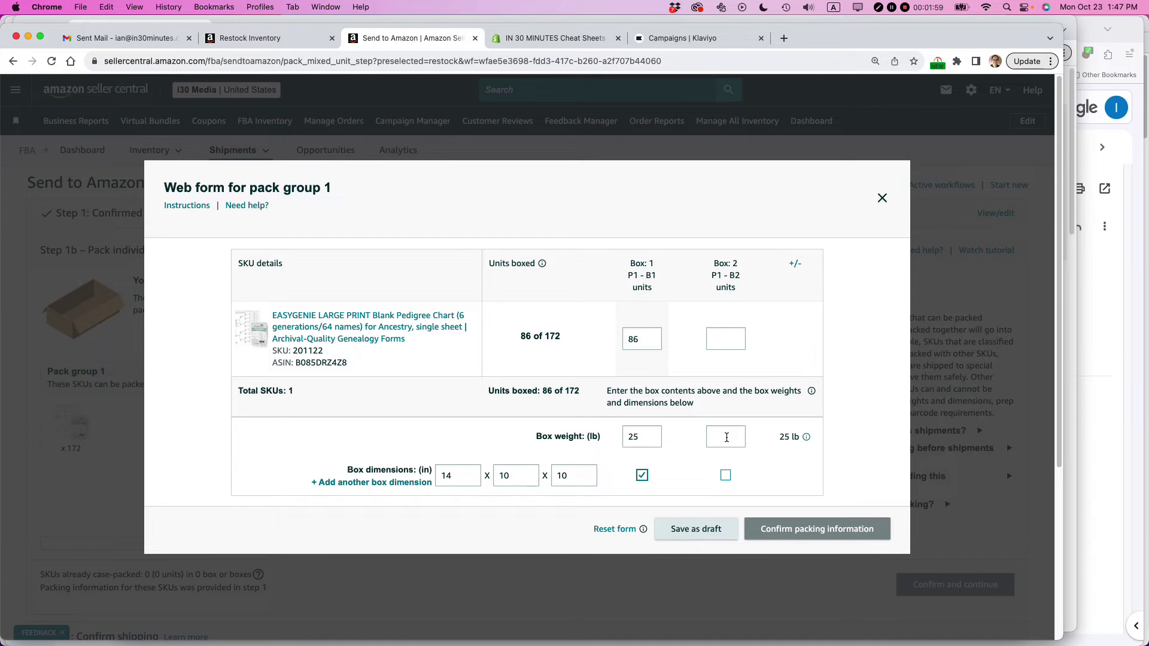
- Fill Box 2 with 86 units, 25 lb and the same 14×10×10 dimensions
left_click(719, 340)
type("86")
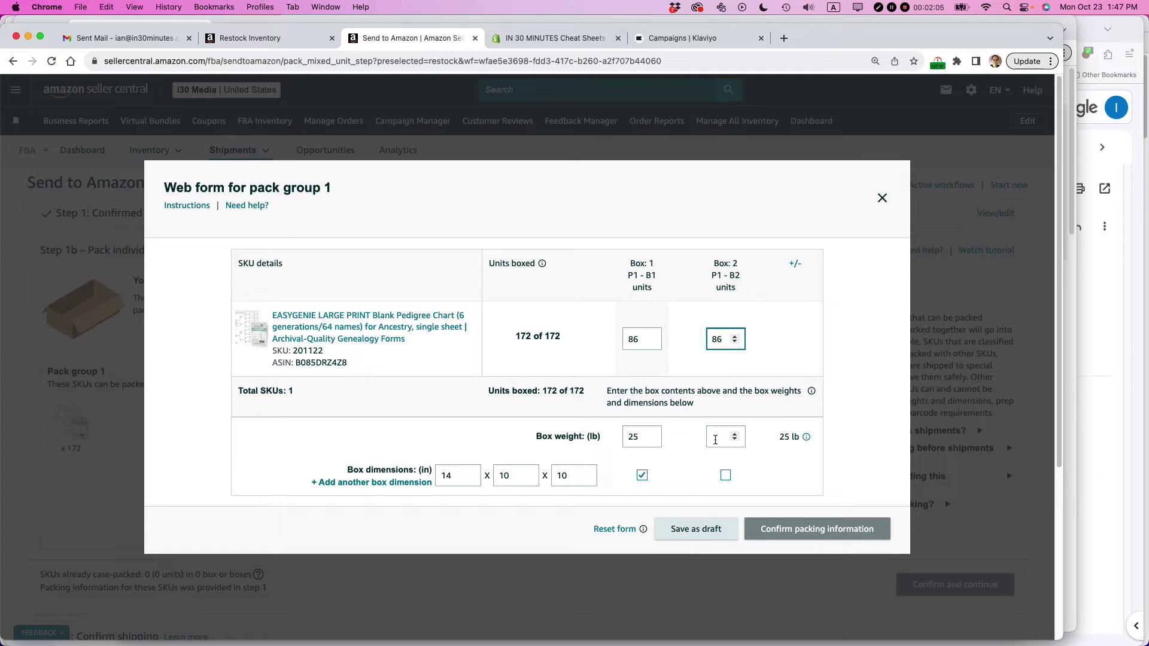
left_click(714, 439)
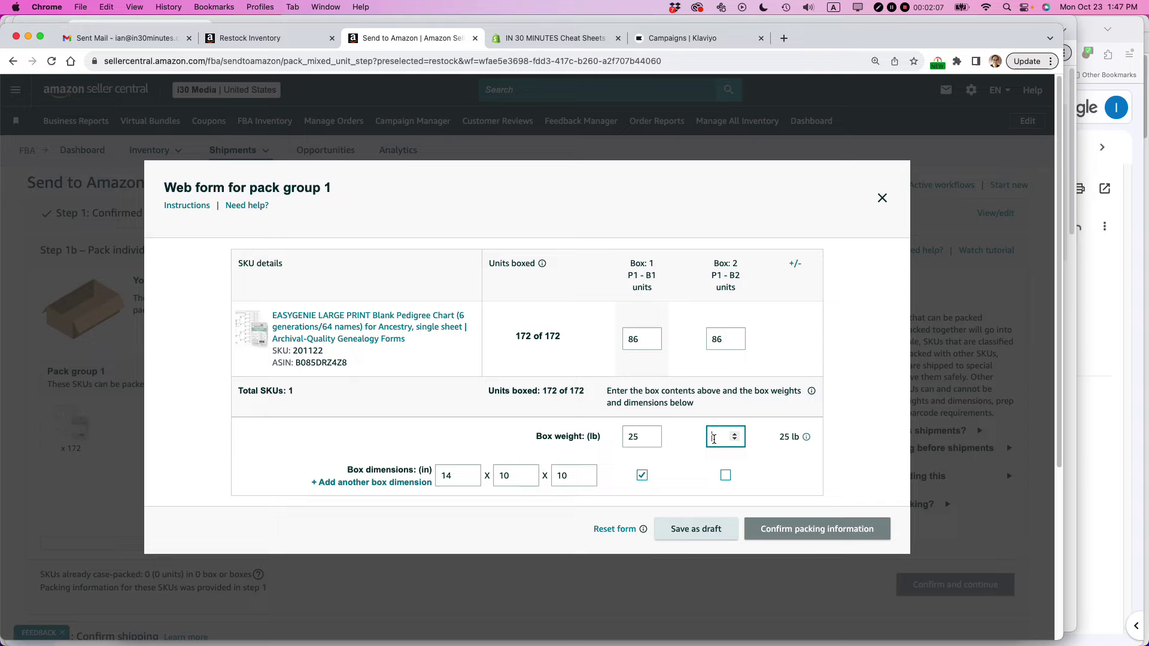
type("25")
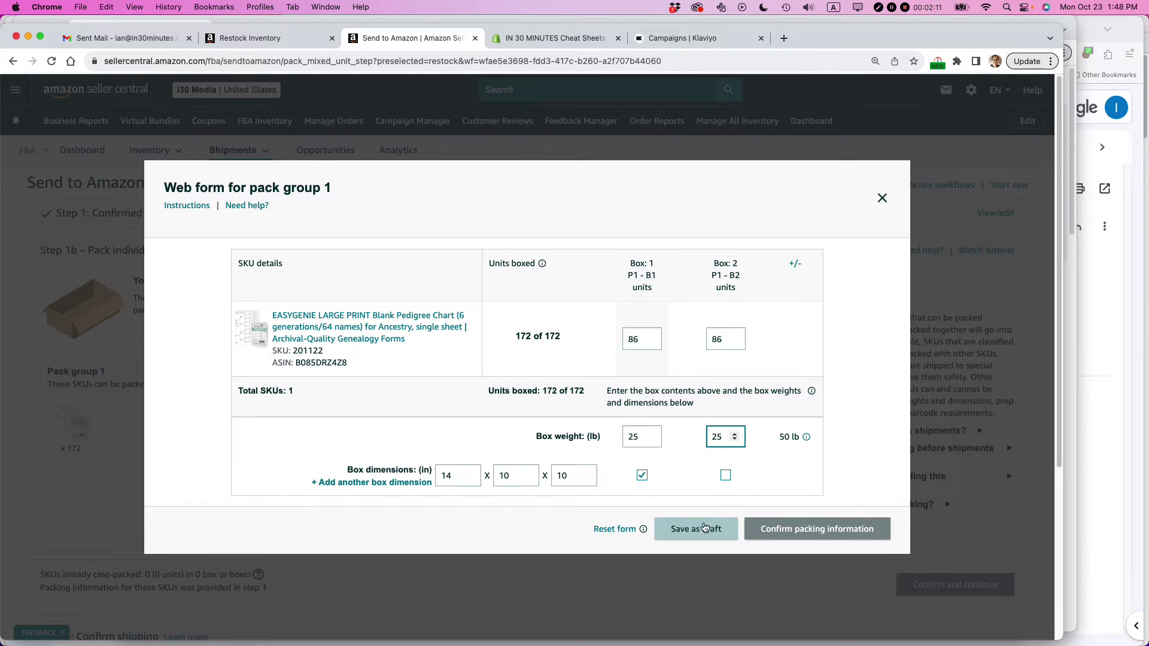
left_click(727, 476)
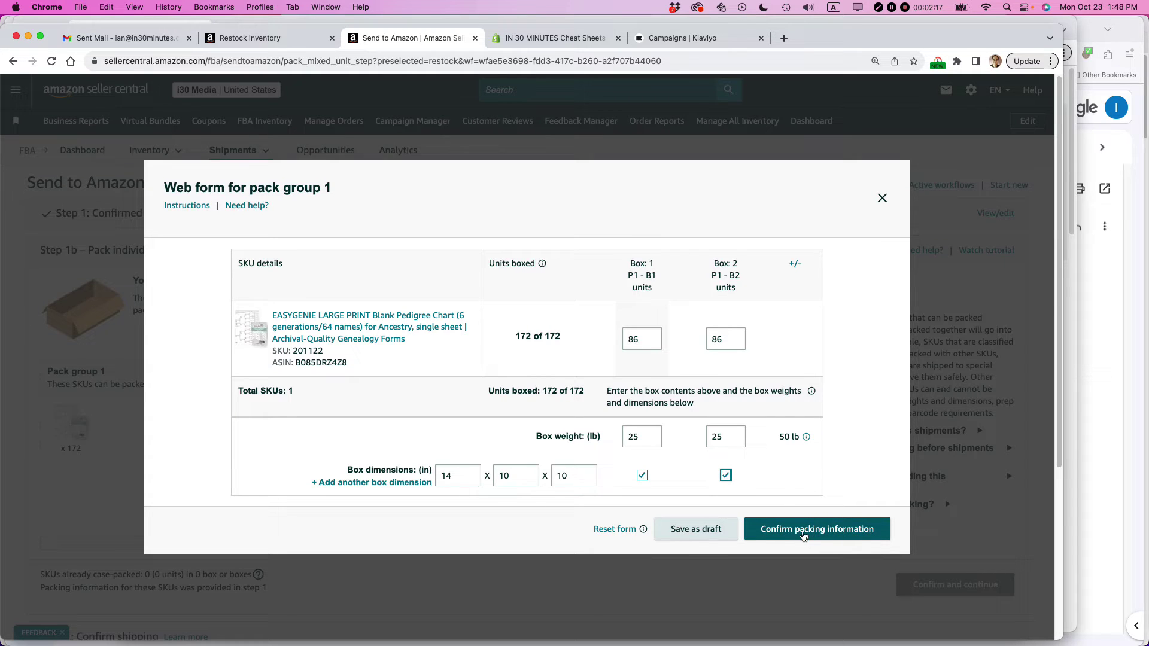
- Re-apply Box 2's dimensions, submit the packing information and dismiss the box-volume warnings
left_click(725, 478)
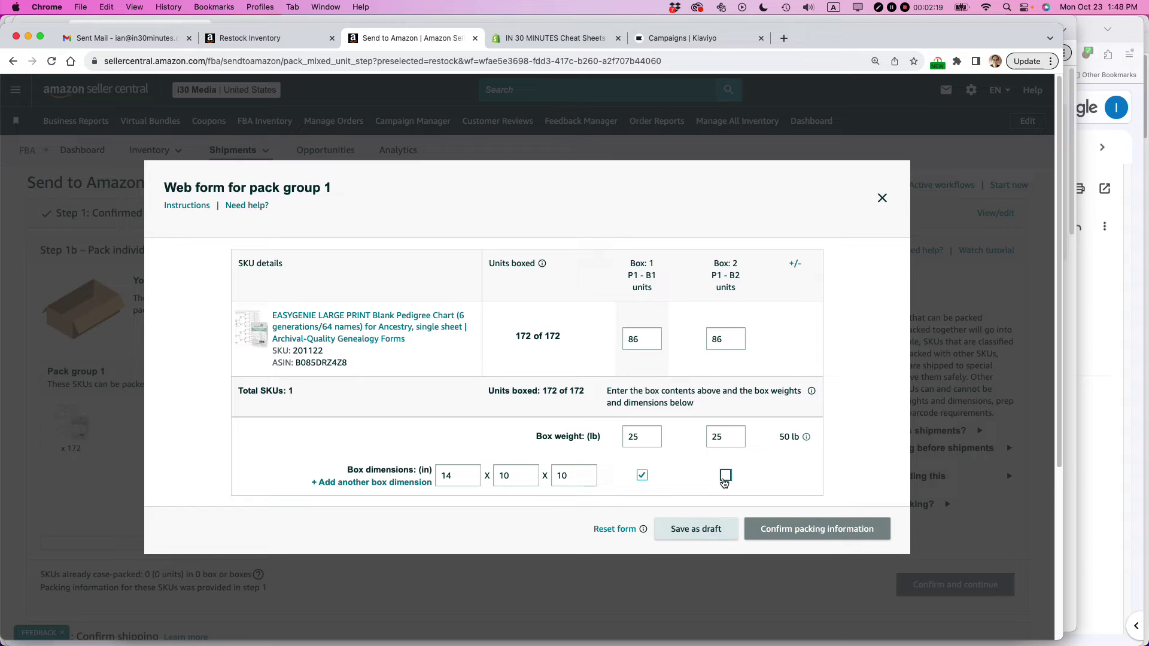
left_click(725, 476)
left_click(811, 529)
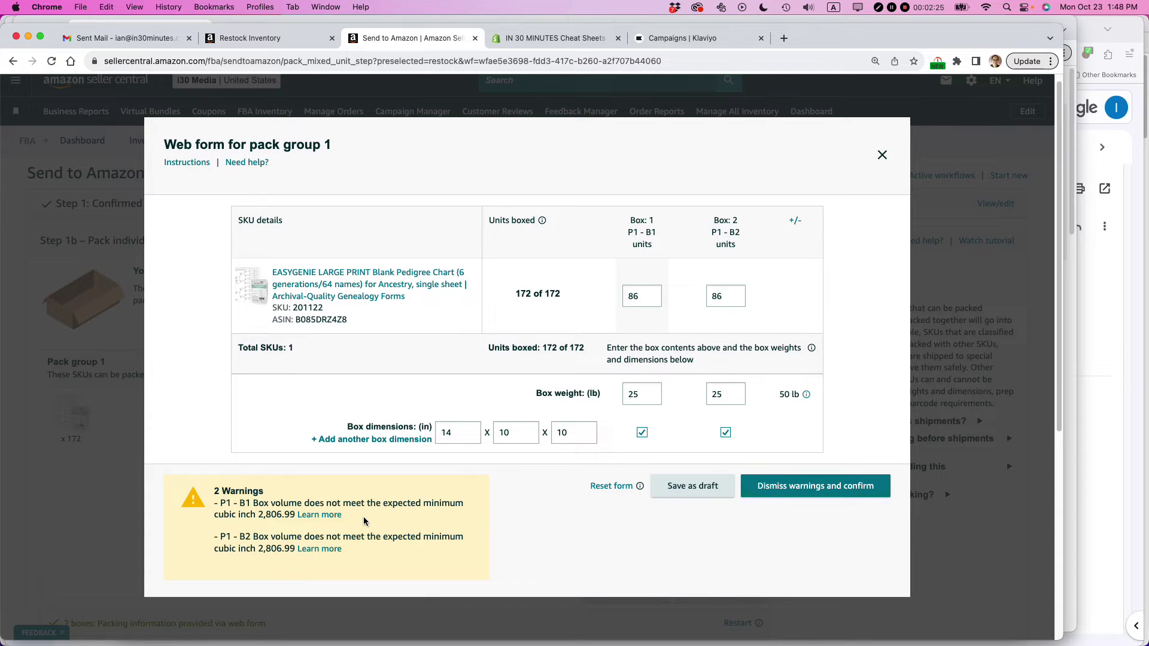
left_click_drag(359, 520, 212, 495)
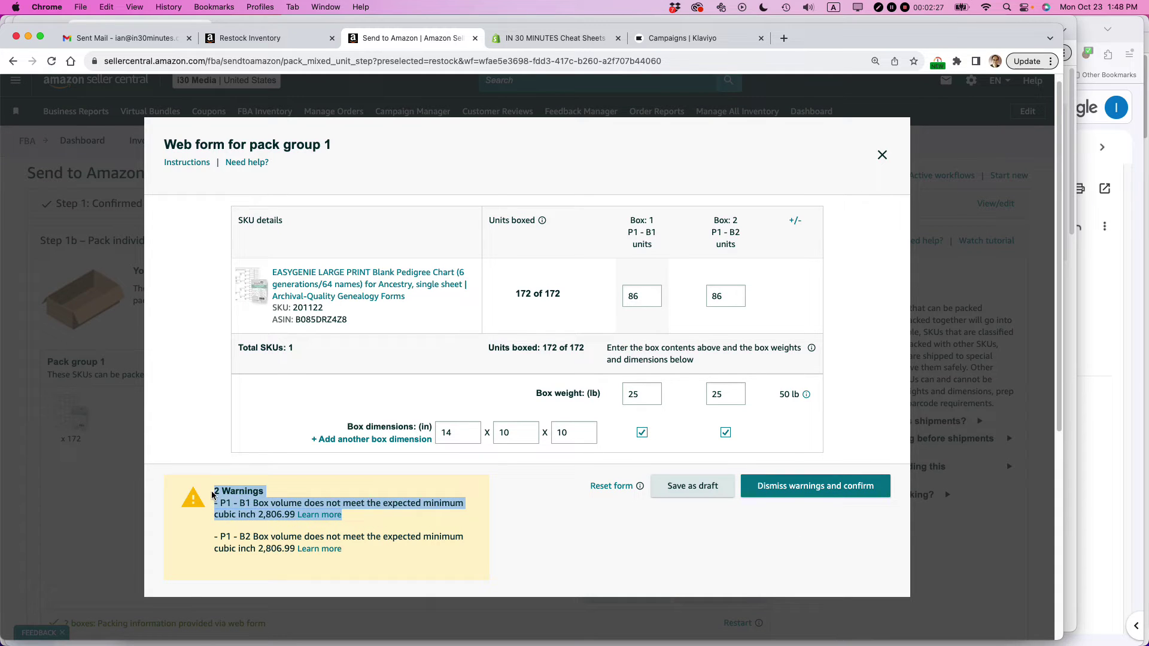
left_click(490, 537)
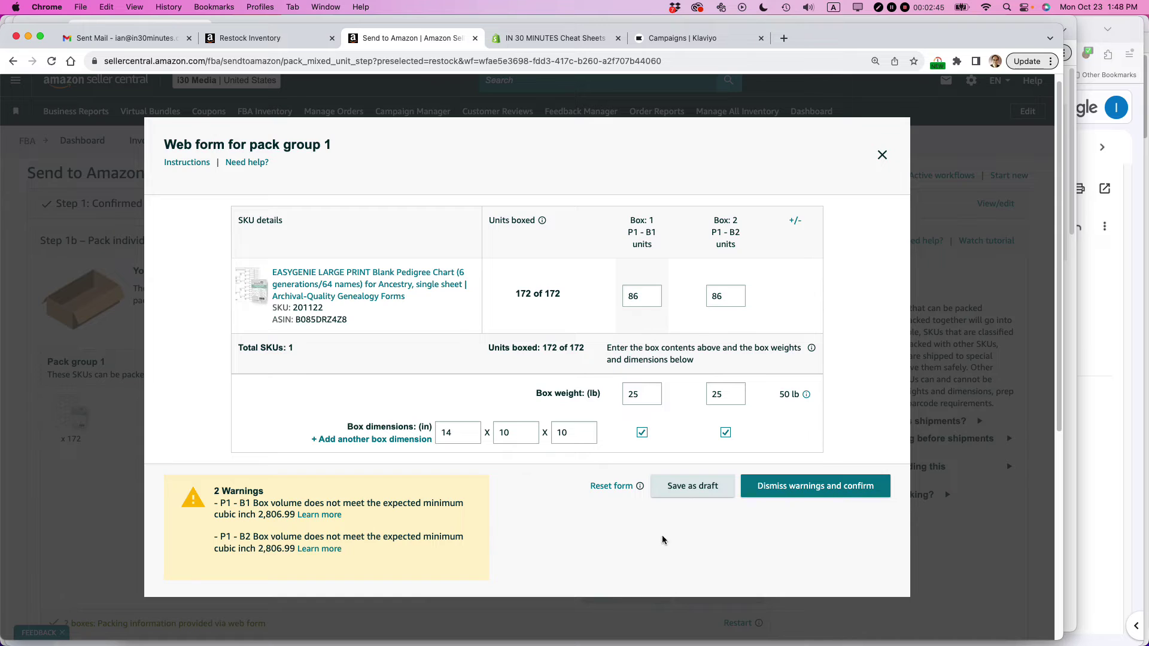
left_click(813, 488)
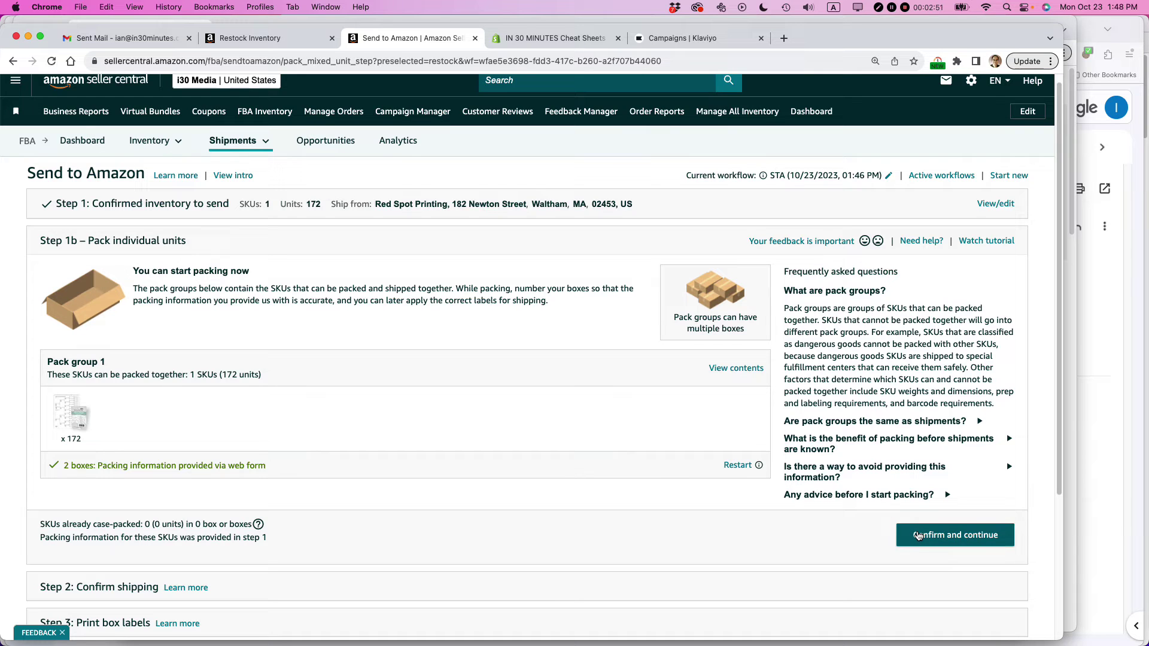
- Confirm the packing step and set the ship date to 10/23/2023
left_click(919, 537)
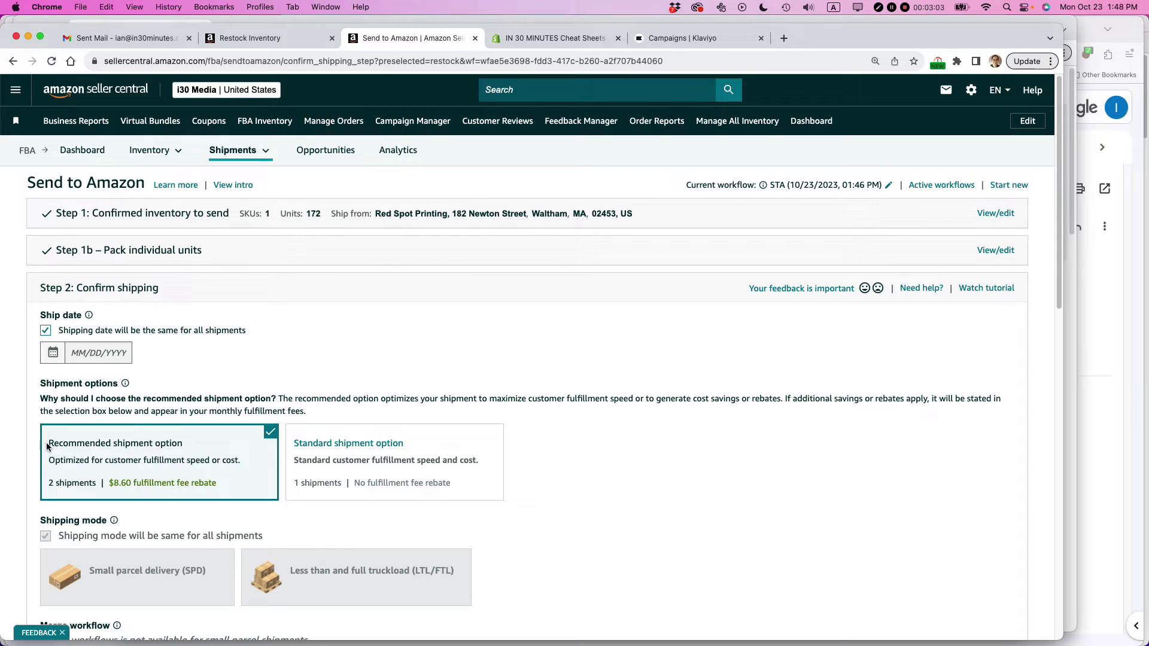
left_click_drag(131, 443, 187, 443)
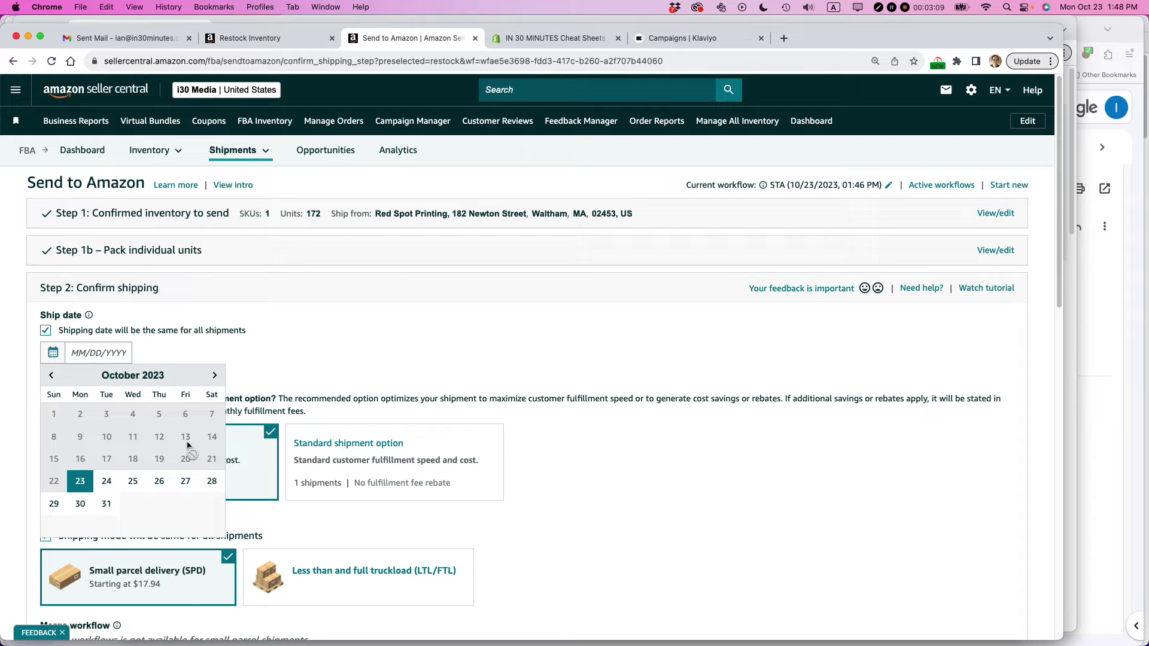
left_click(80, 482)
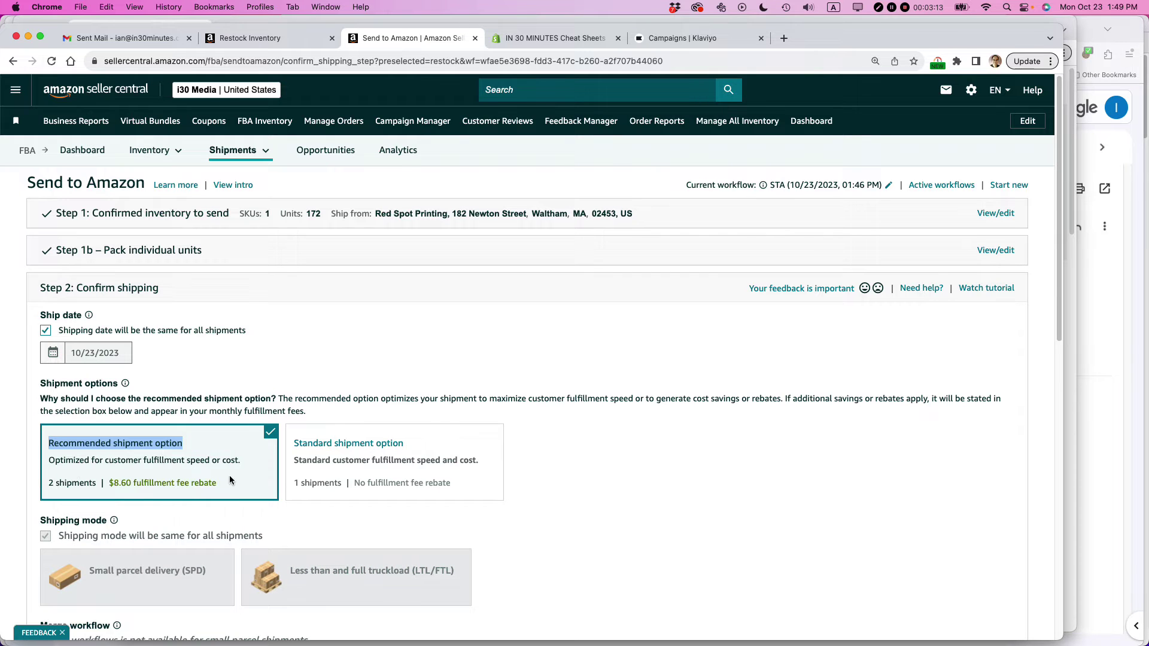
scroll(235, 475, "down", 3)
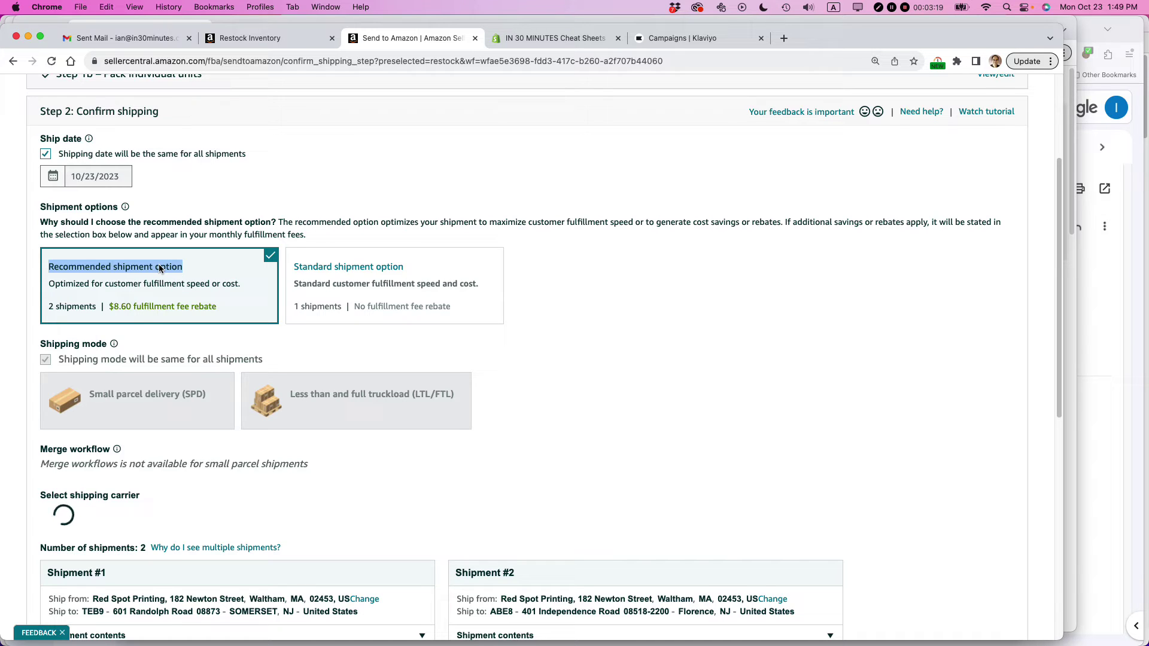
- Compare the standard option, then keep the recommended two-shipment UPS small-parcel option
left_click(345, 290)
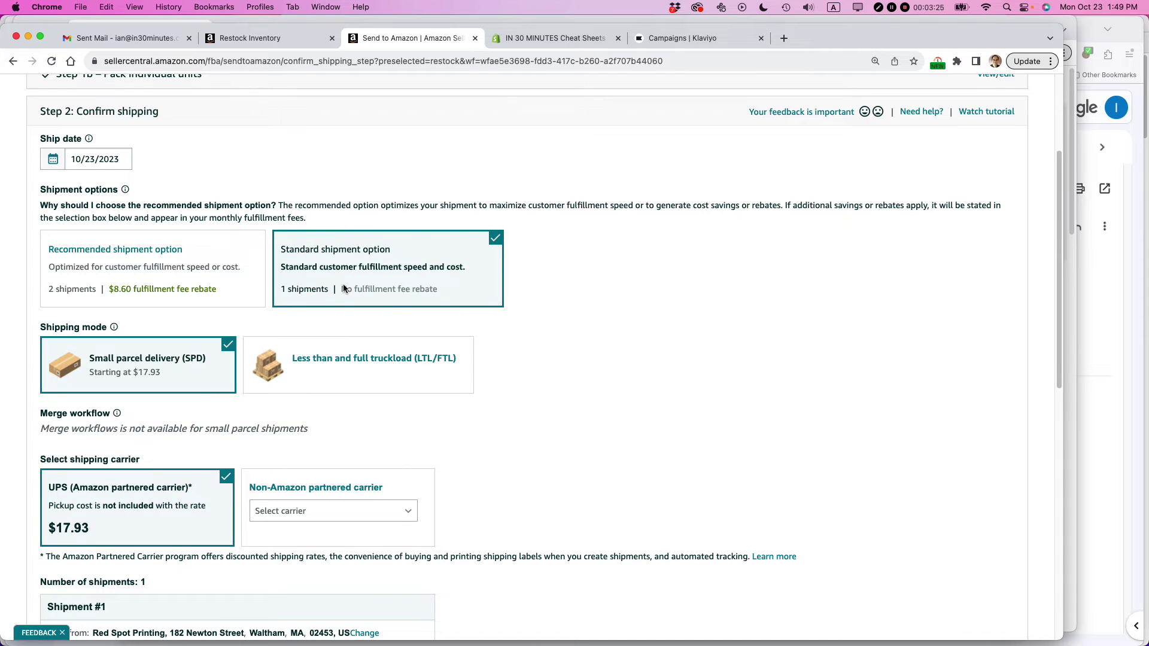
left_click(153, 273)
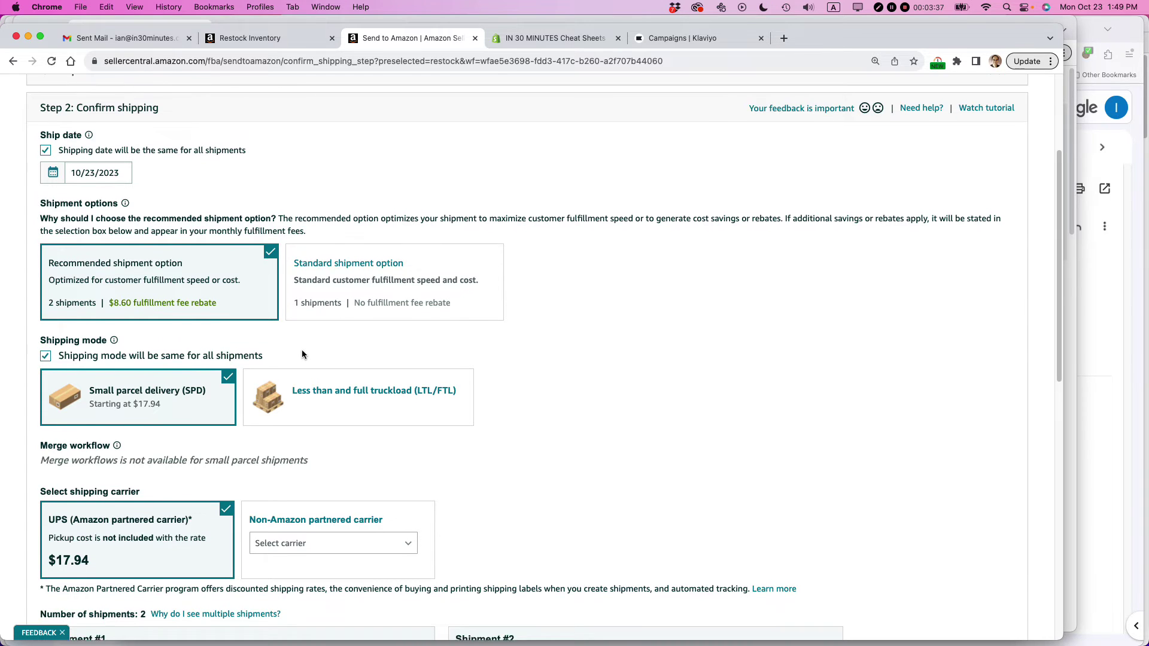
scroll(302, 350, "down", 2)
scroll(231, 384, "down", 2)
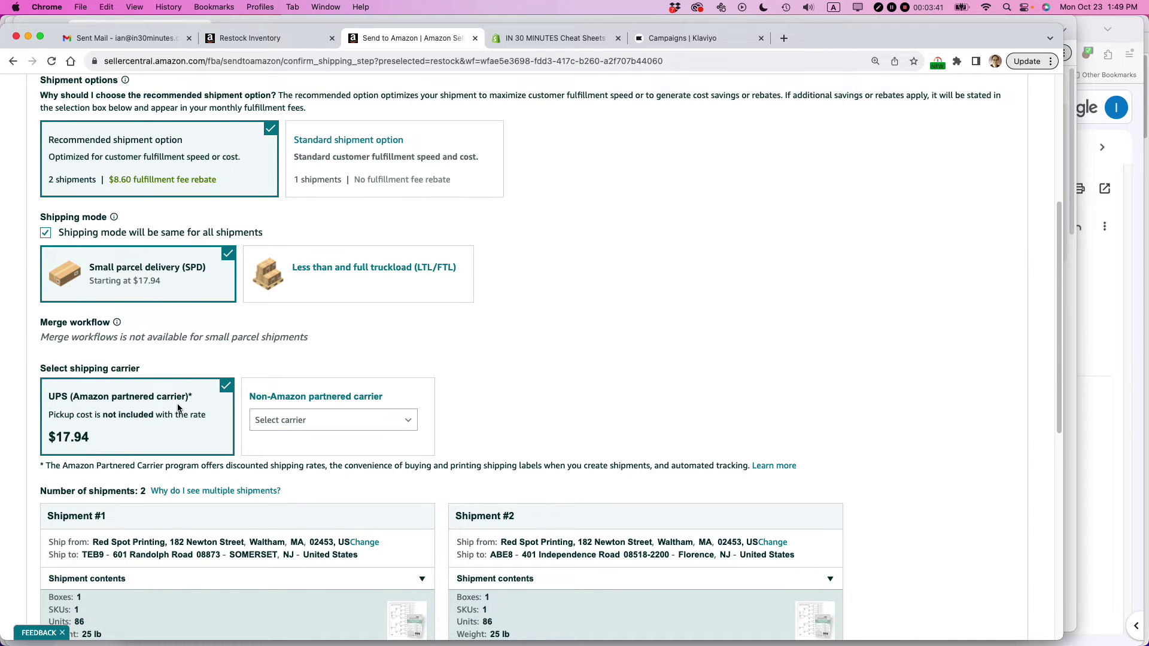
scroll(178, 408, "down", 3)
scroll(178, 408, "down", 3)
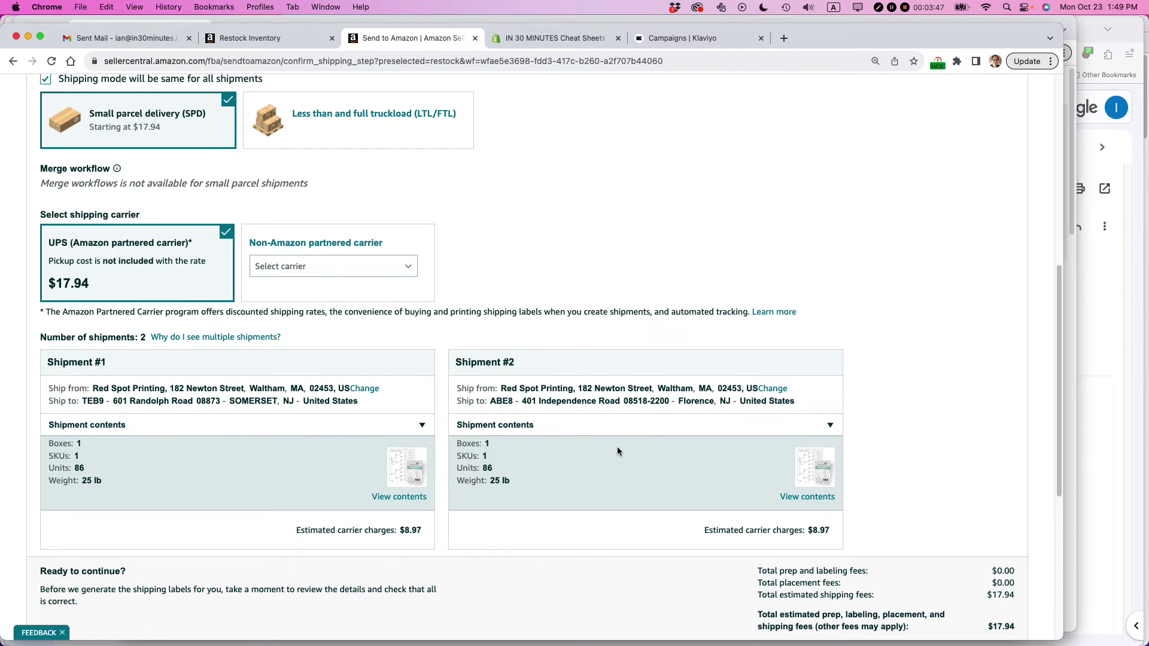
scroll(618, 449, "down", 5)
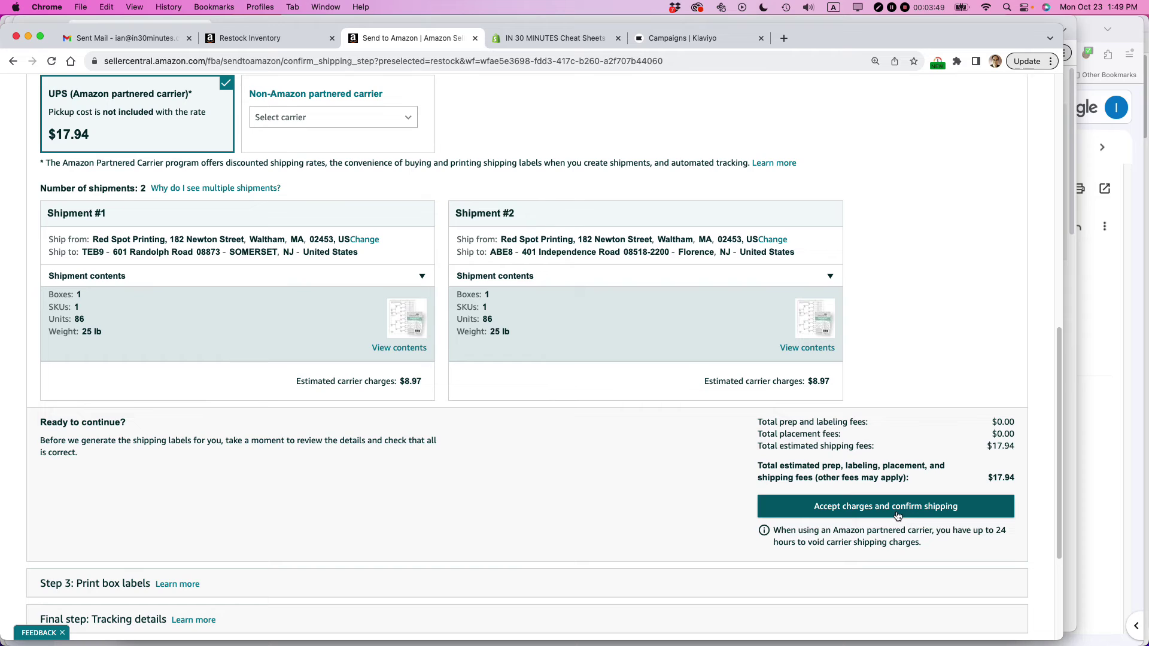
- Leave the ship-from address unchanged and accept the $17.94 charges for both shipments
left_click(364, 245)
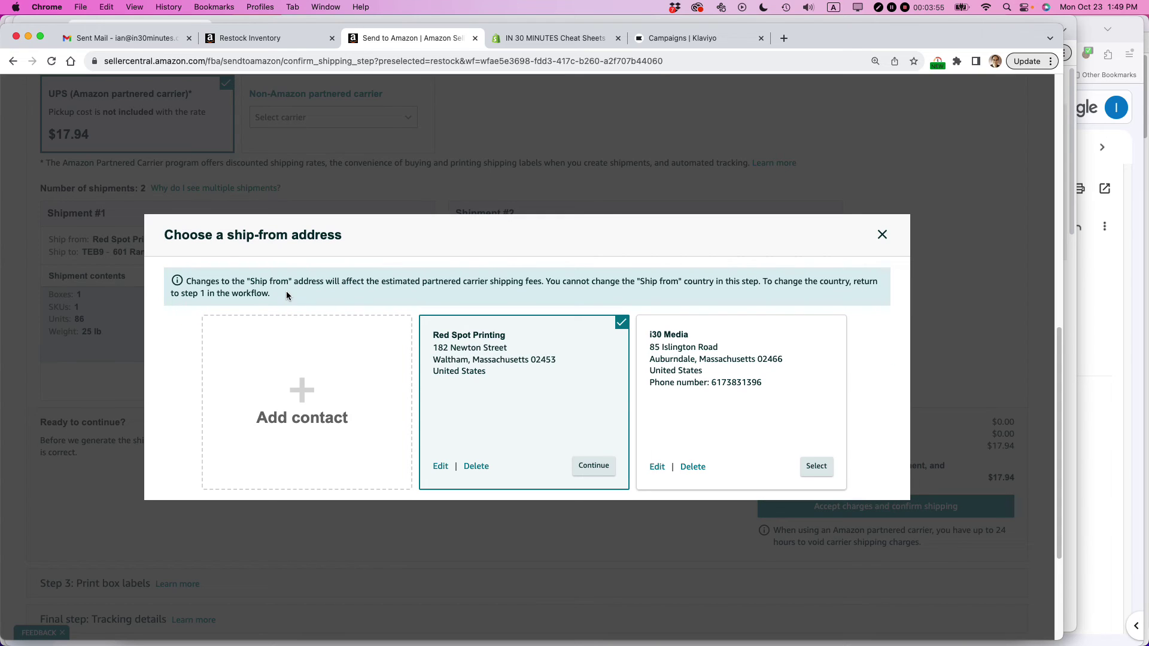
left_click(882, 234)
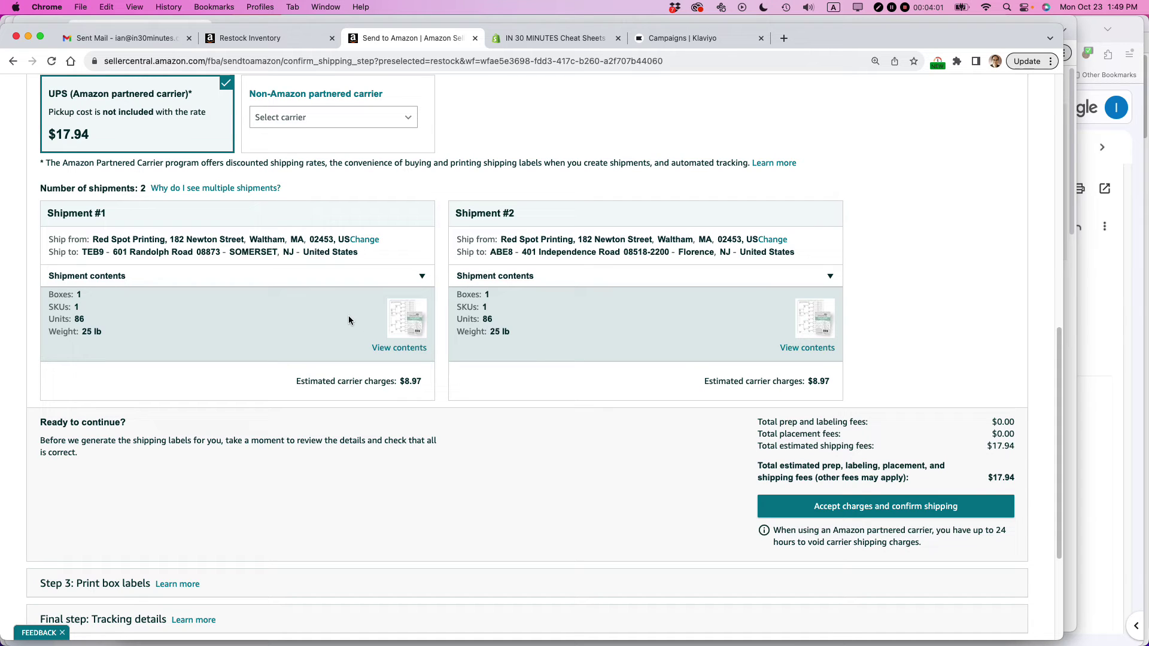
left_click(836, 515)
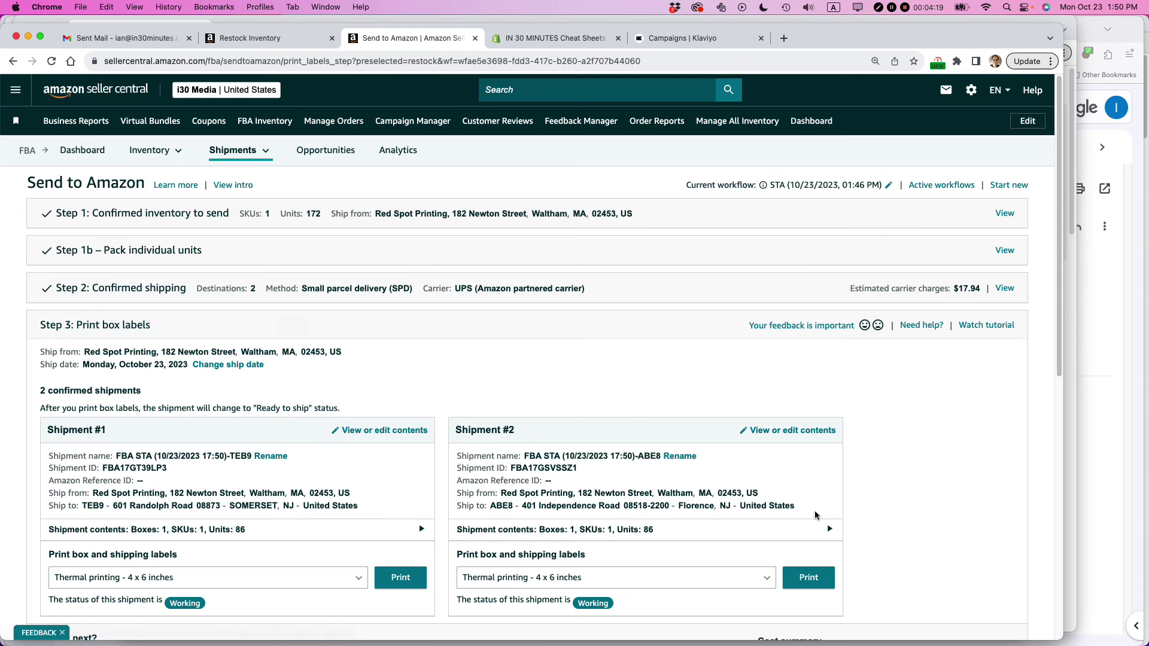
- Rename Shipment #1 to '86 light green bar 6 gen single TEB9 1012323' and save
scroll(551, 382, "down", 2)
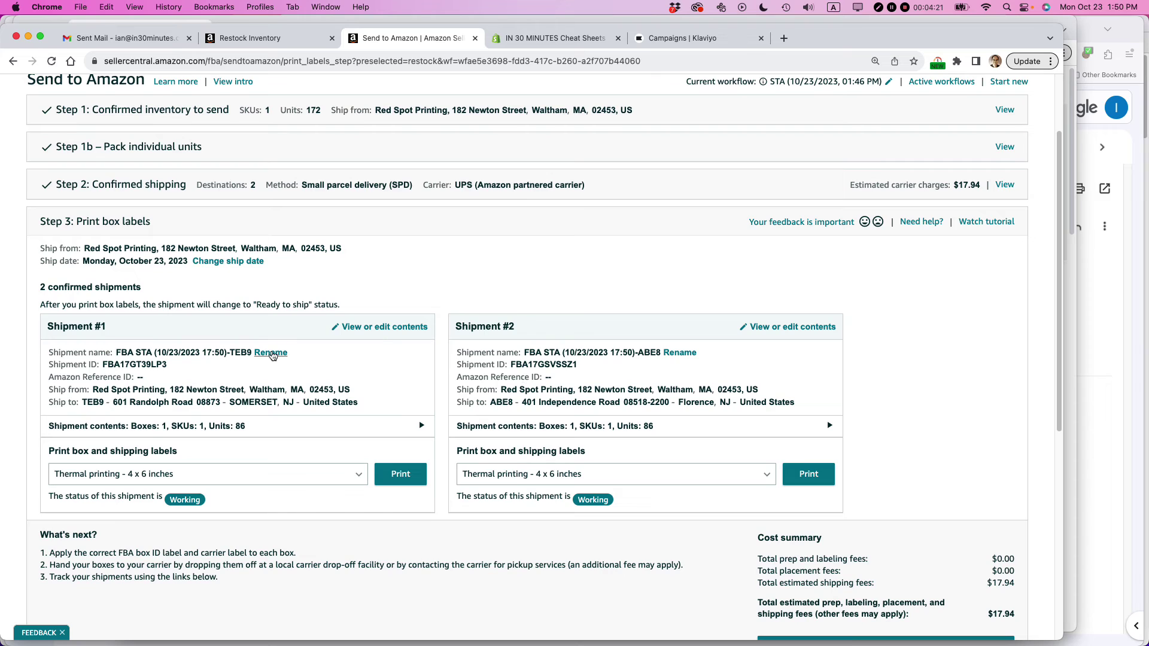
left_click(271, 352)
triple_click(272, 313)
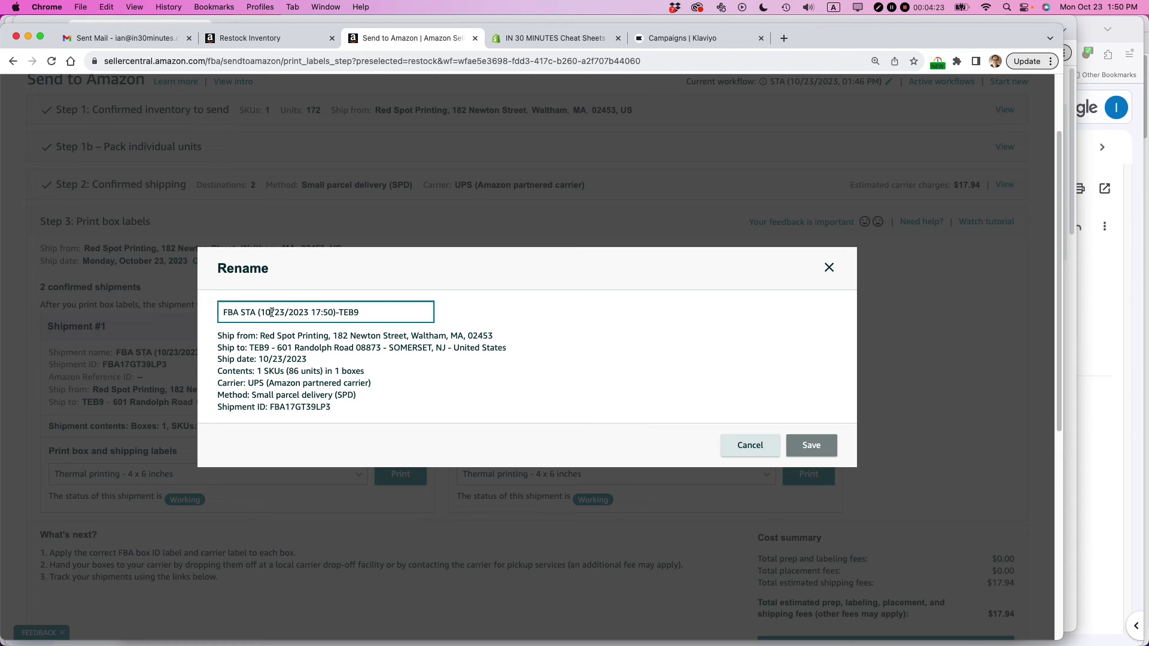
type("8")
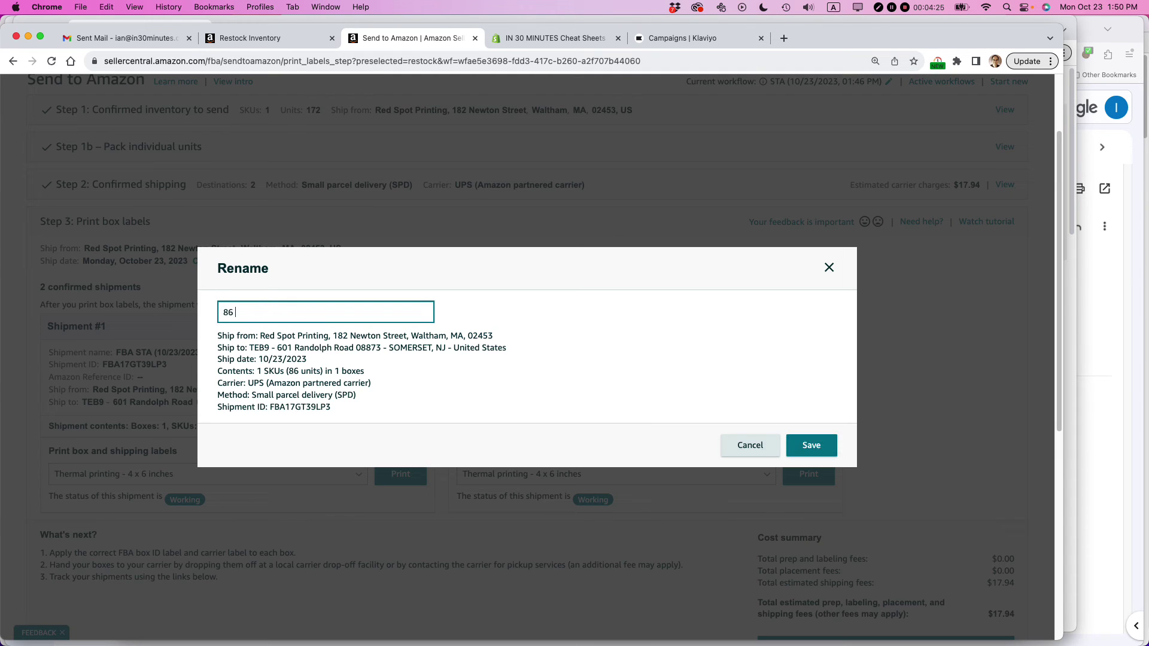
type("6 light green bar 6 gen single 1012323")
key("super+a")
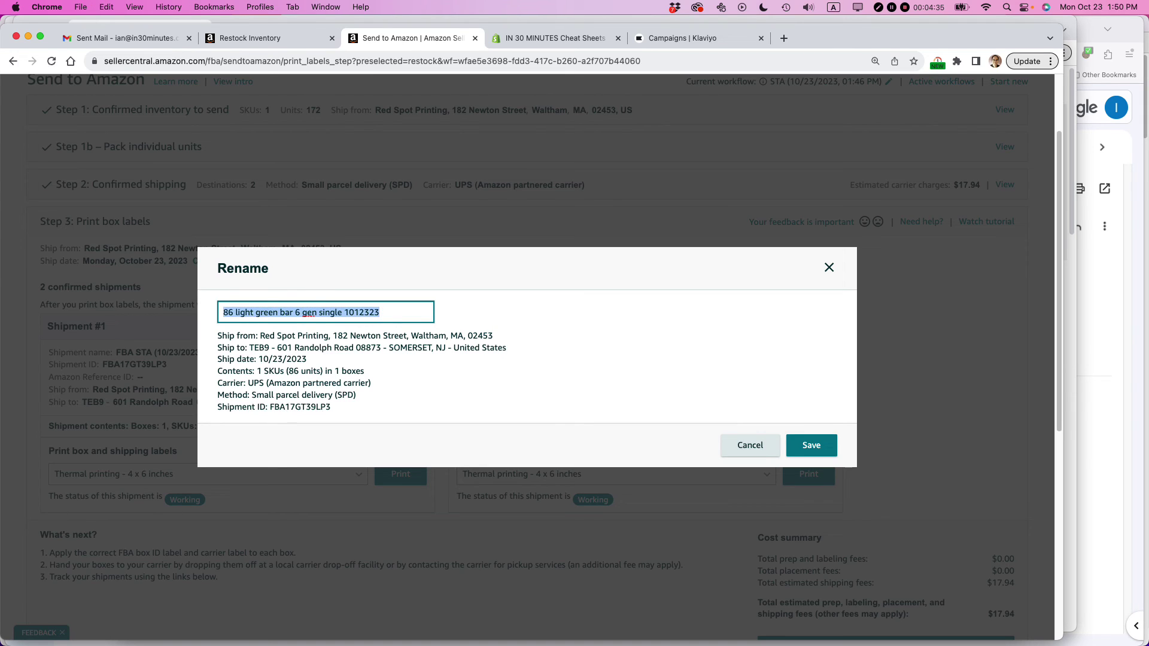
left_click(344, 312)
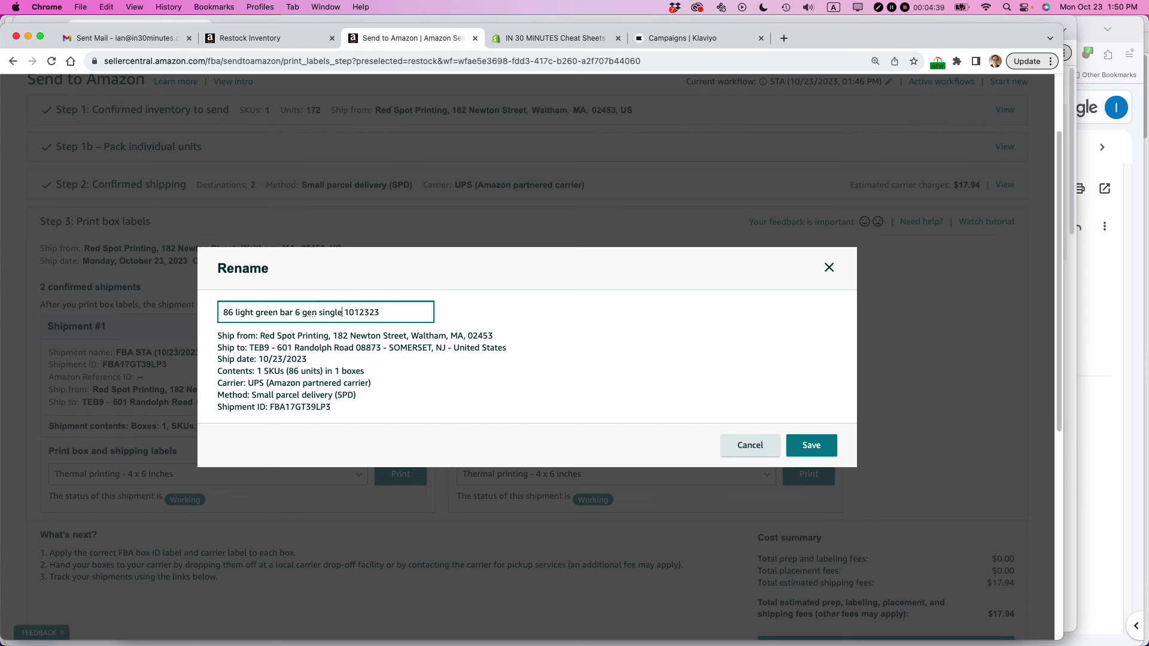
type("TEB9")
key("super+a")
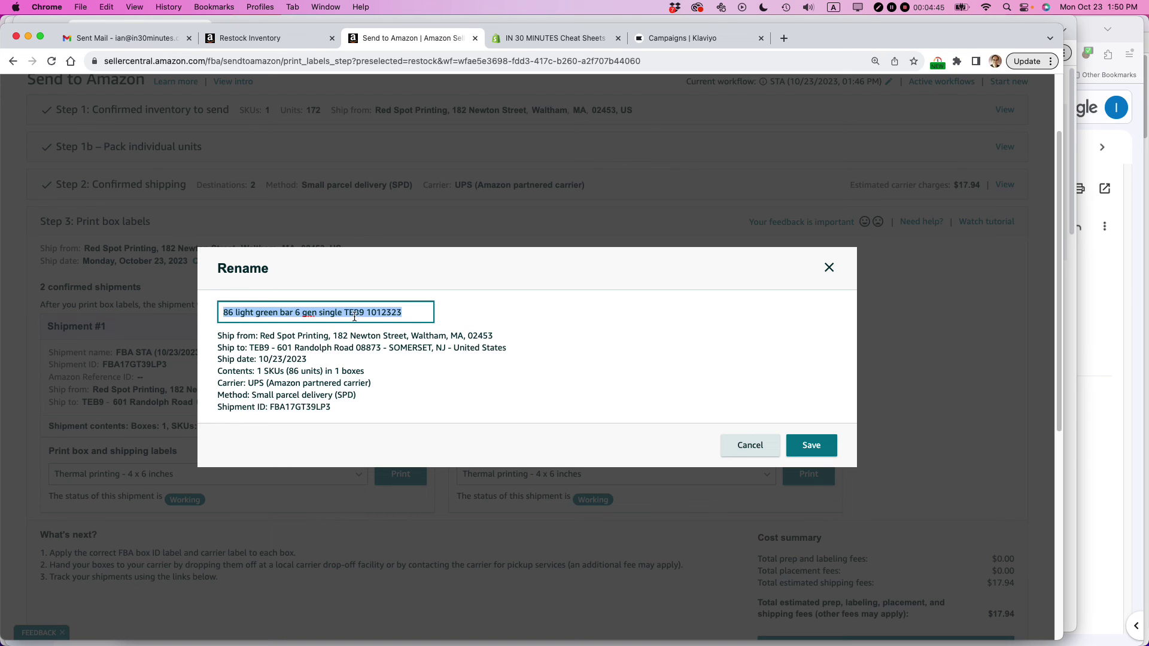
left_click(829, 445)
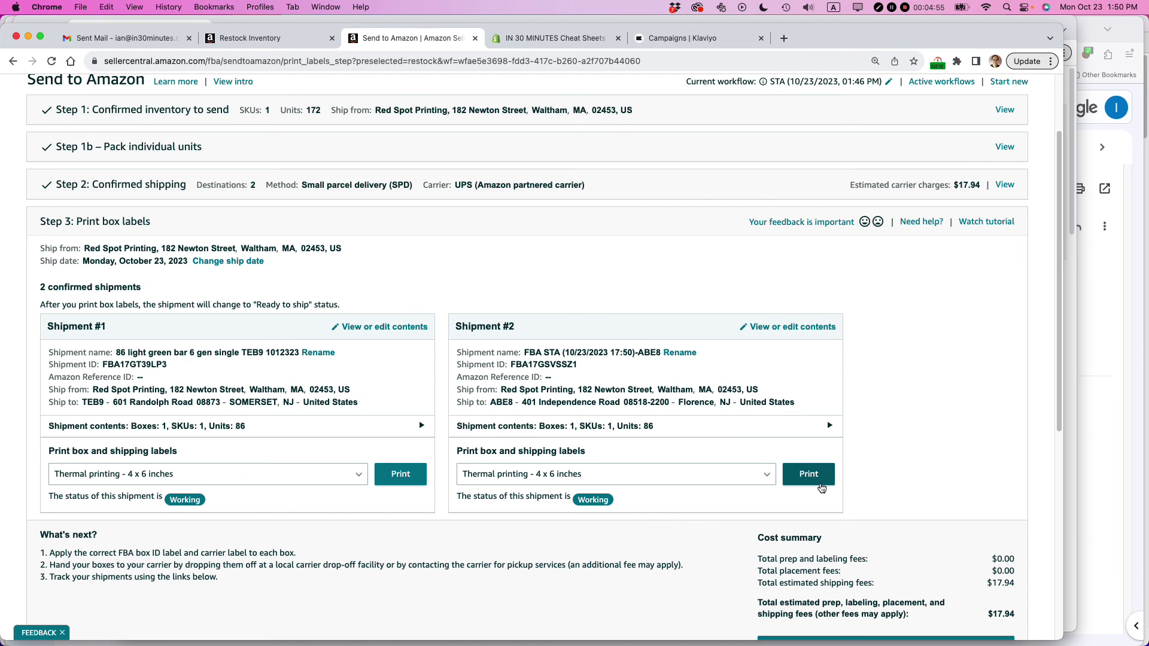
- Switch to Safari and scroll the leanmedia.org blog to posts like "Amazon seller tech is rickety mess"
key("super+Tab")
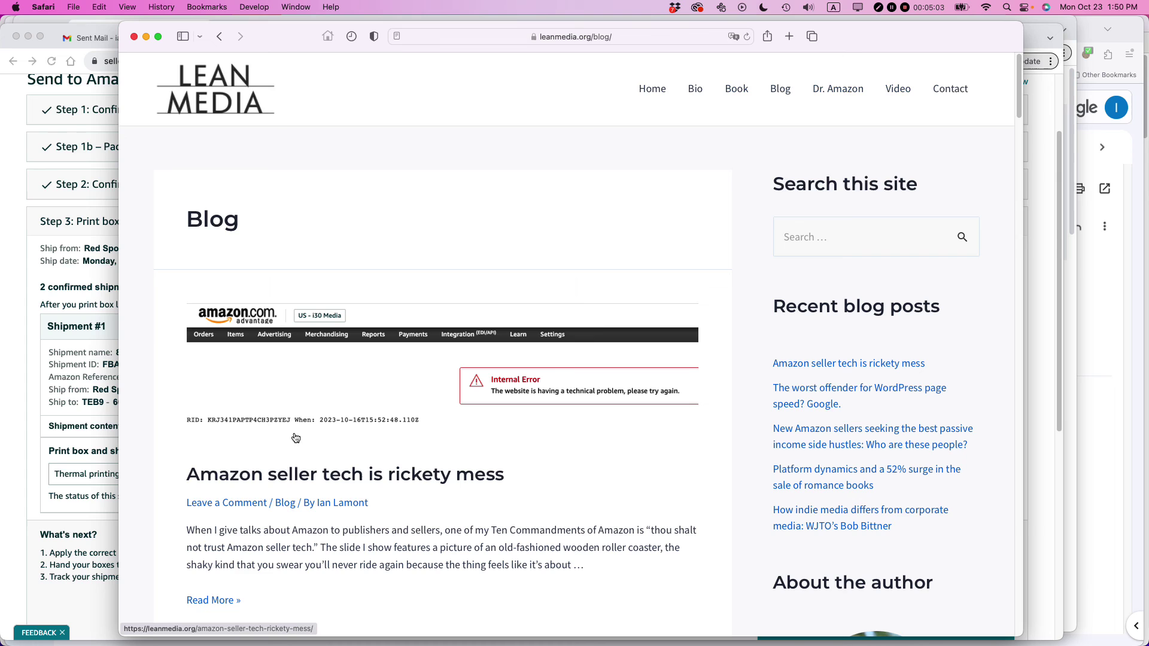
scroll(544, 368, "down", 10)
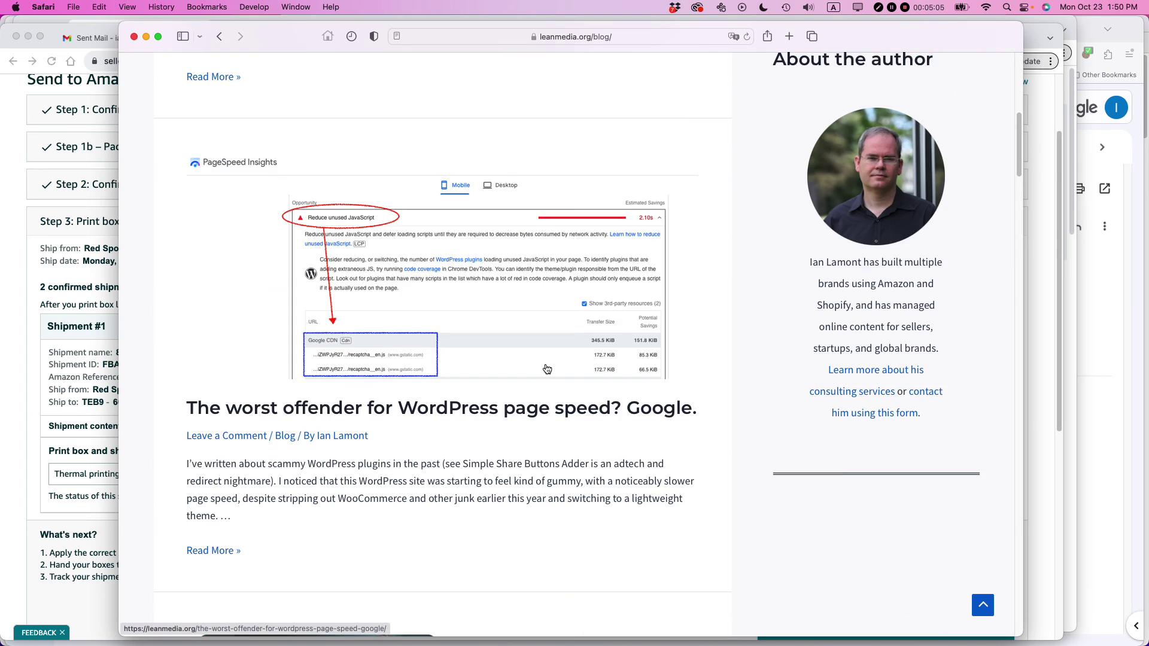
scroll(546, 369, "down", 20)
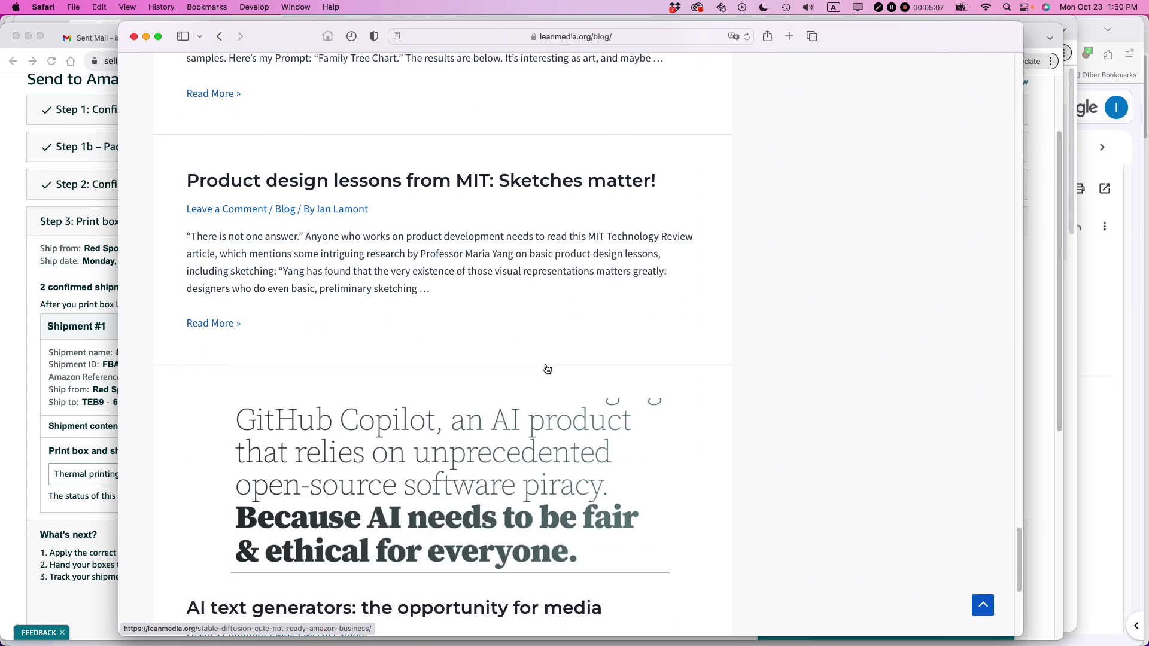
scroll(547, 369, "down", 7)
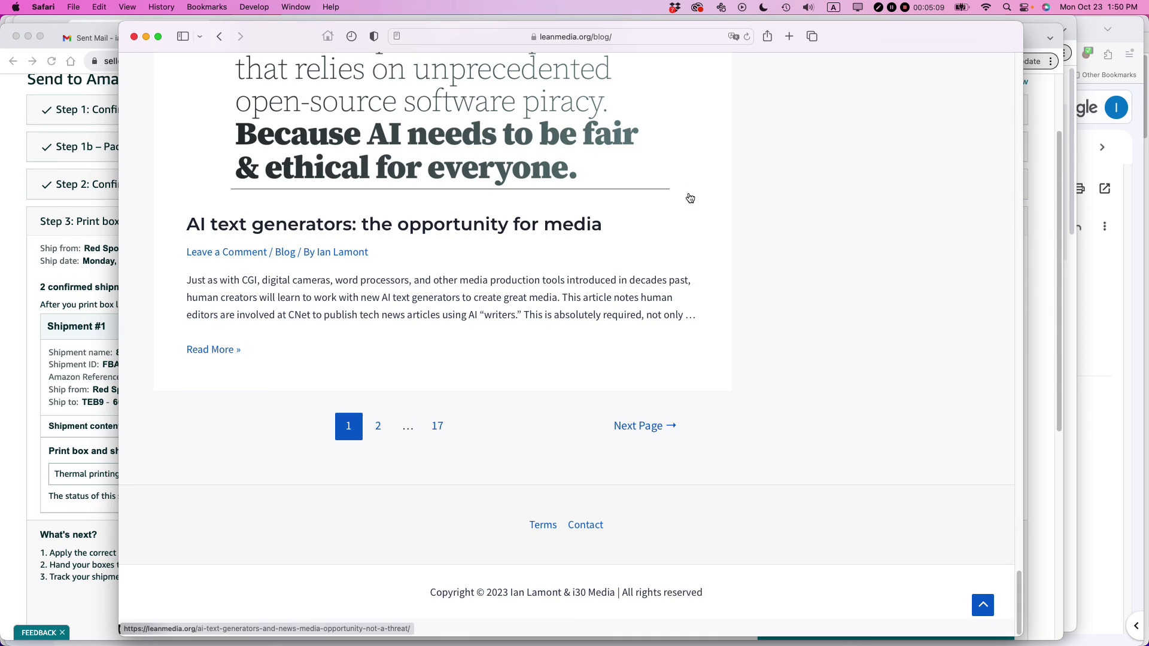